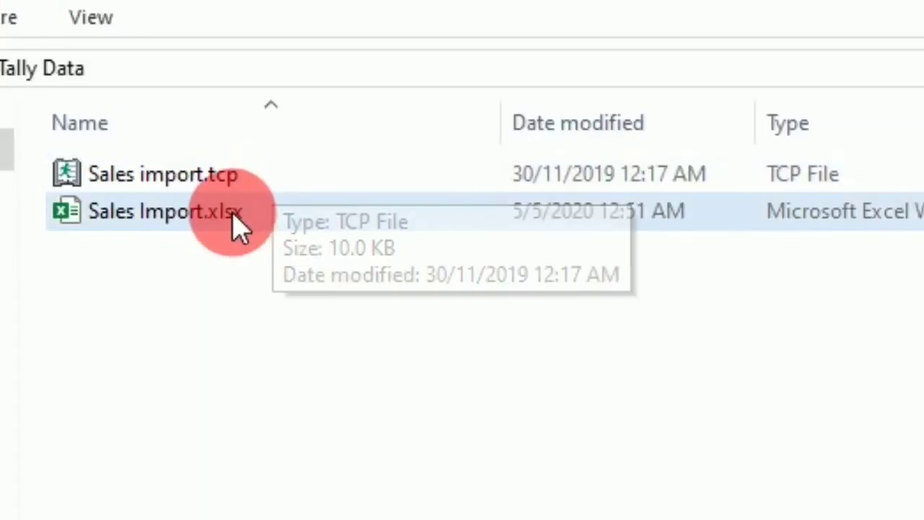
Step: Autocomplete the Tally Data address bar to Sales import.tcp and select that full path for copying
left_click(238, 224)
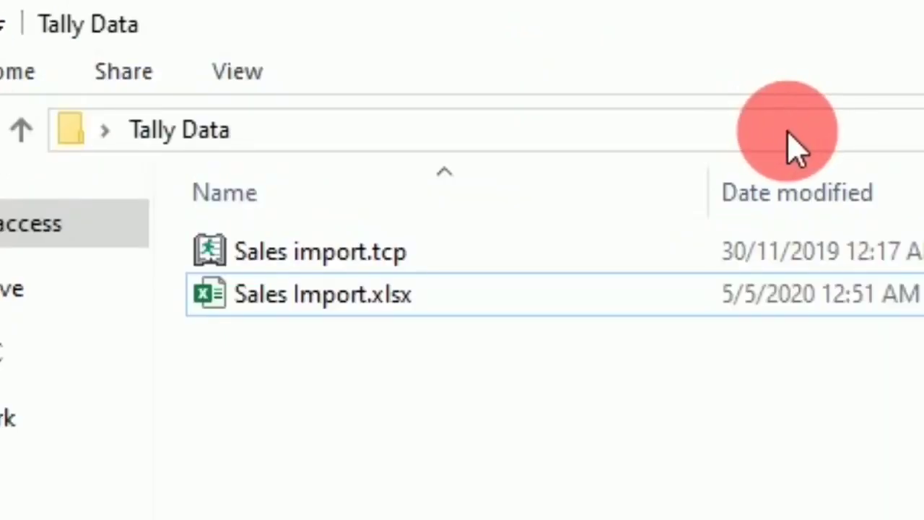
left_click(794, 148)
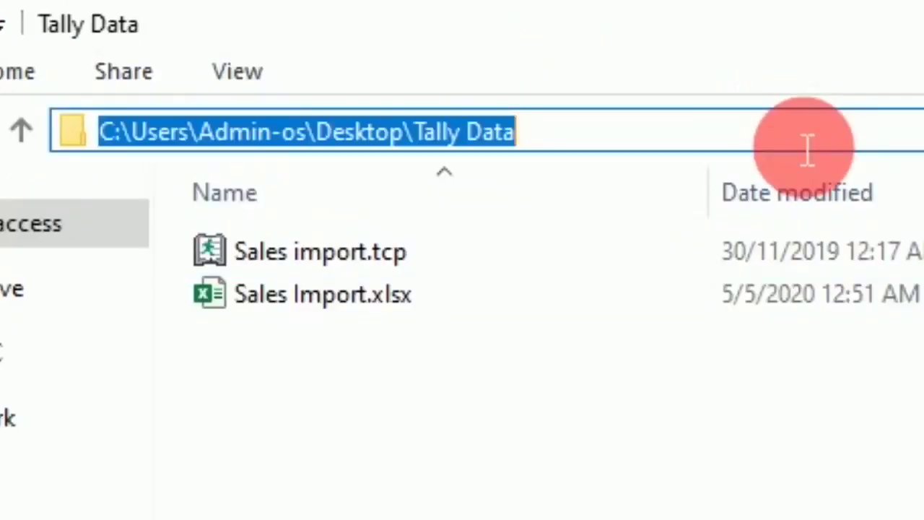
left_click(806, 149)
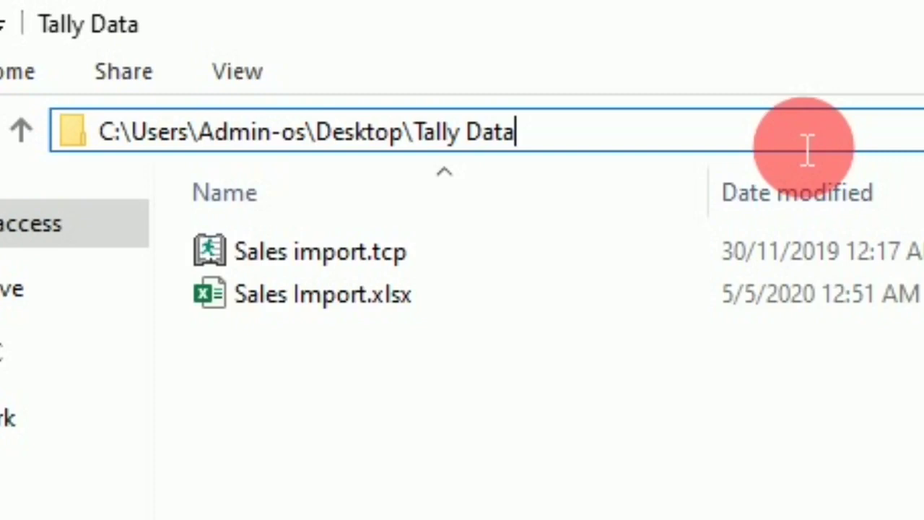
type("\\")
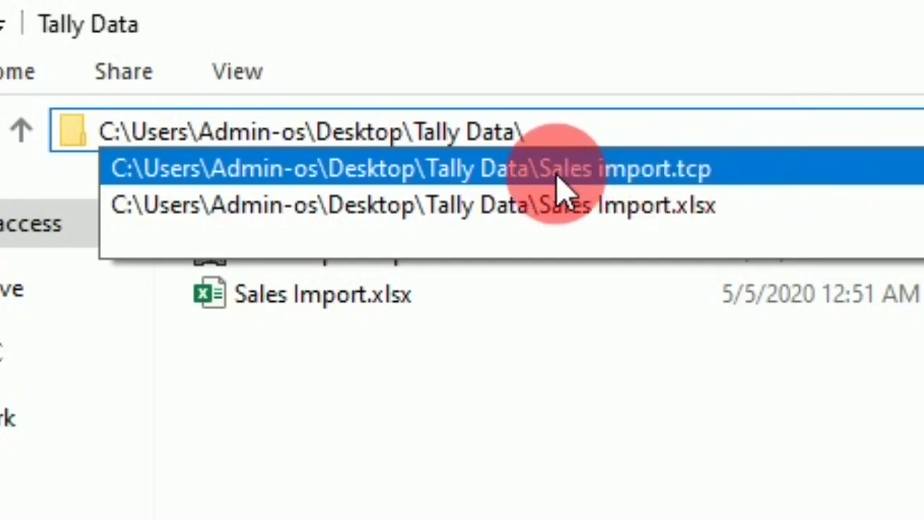
key("Down")
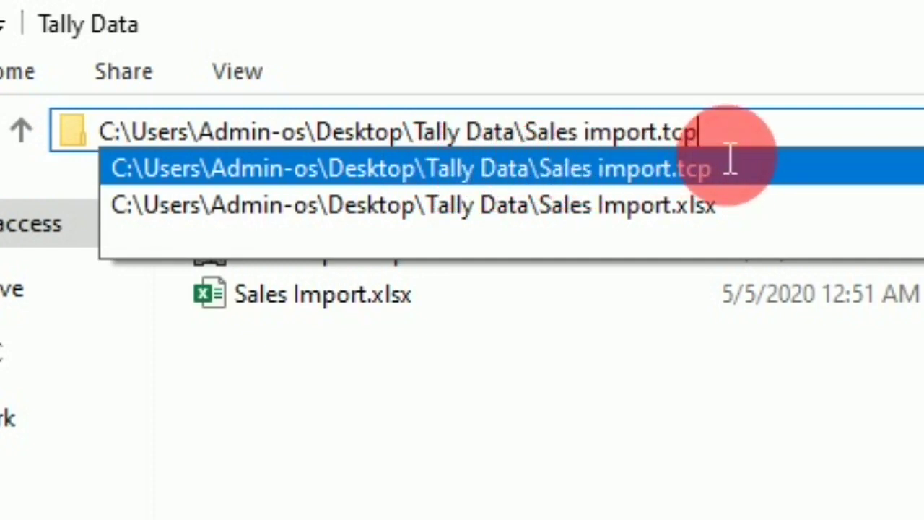
left_click_drag(730, 161, 118, 165)
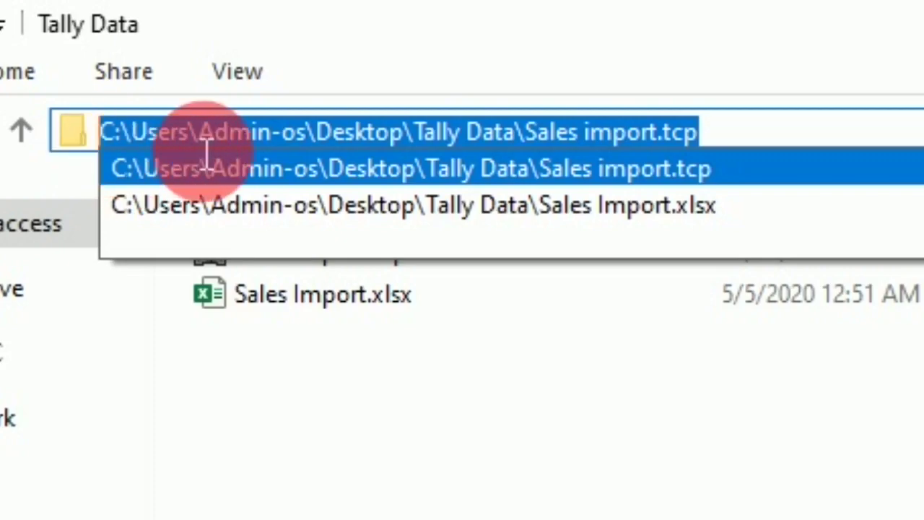
right_click(191, 134)
Step: Add the Desktop's Tally Data\Sales import.tcp to Tally's preloaded TDL list under Product & Features
left_click(279, 284)
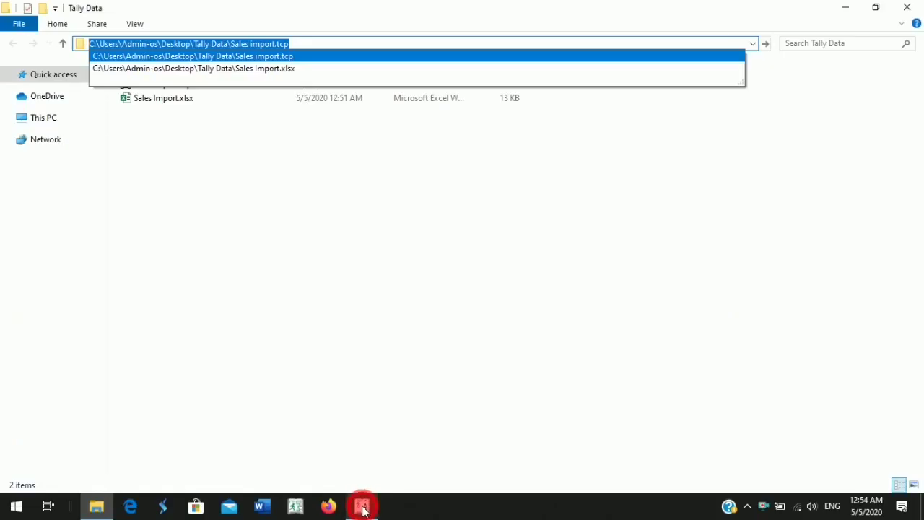
left_click(363, 508)
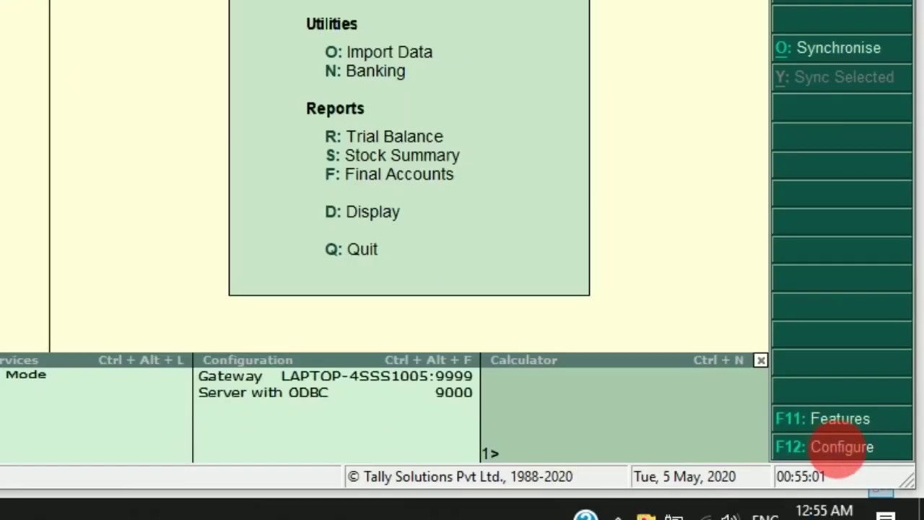
left_click(837, 448)
key("Down")
key("Down")
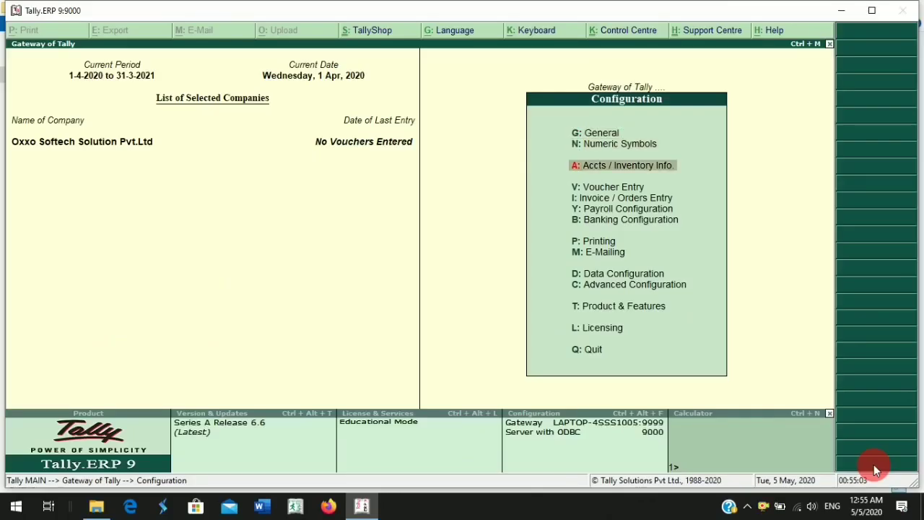
key("Down")
key("Down")
key("Down")
key("Down")
key("Down")
key("Down")
key("Down")
key("Down")
key("Return")
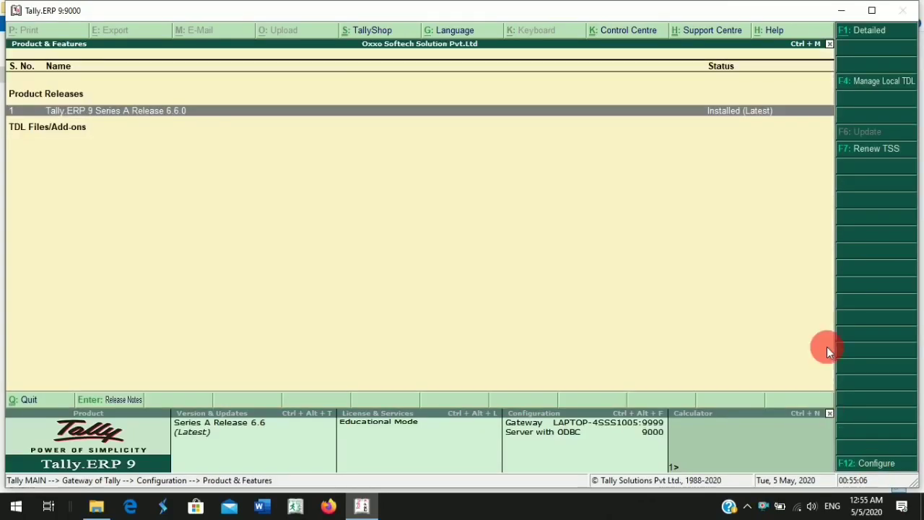
left_click(876, 83)
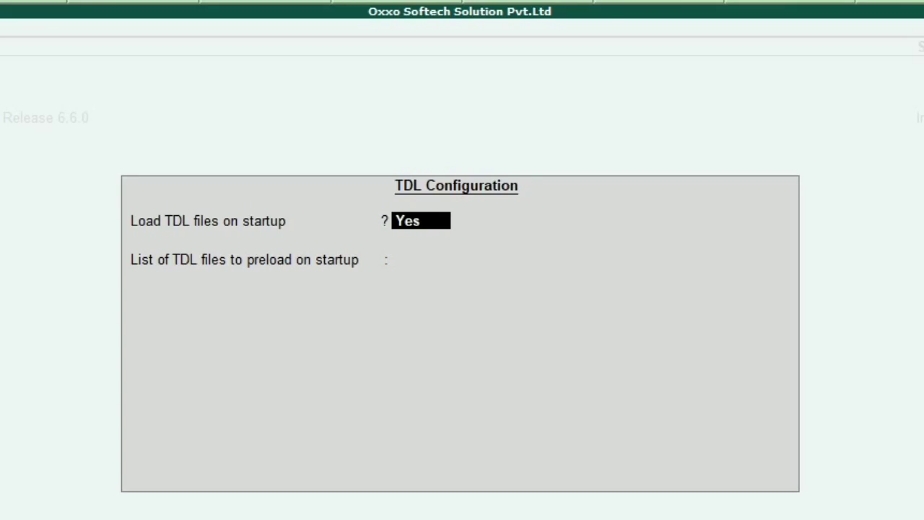
key("Return")
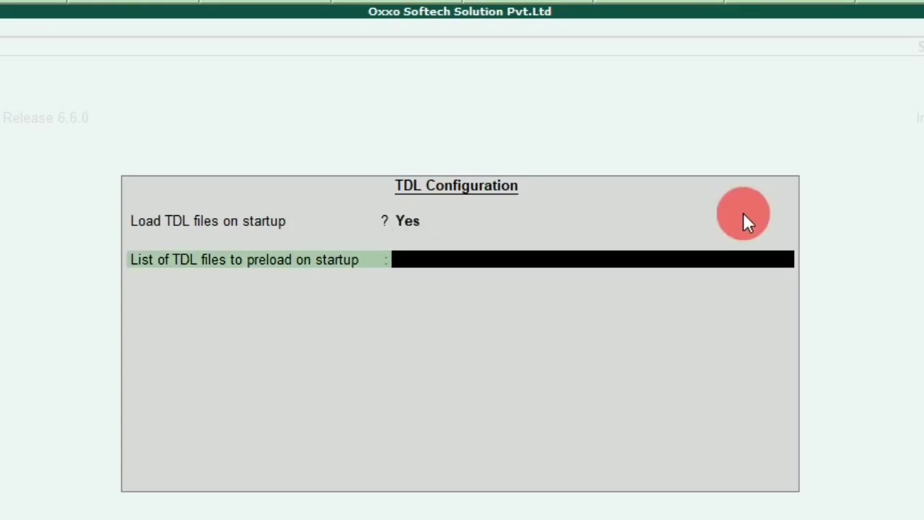
type("C:\\Users\\Admin-os\\Desktop\\Tally Data\\Sales import.tcp")
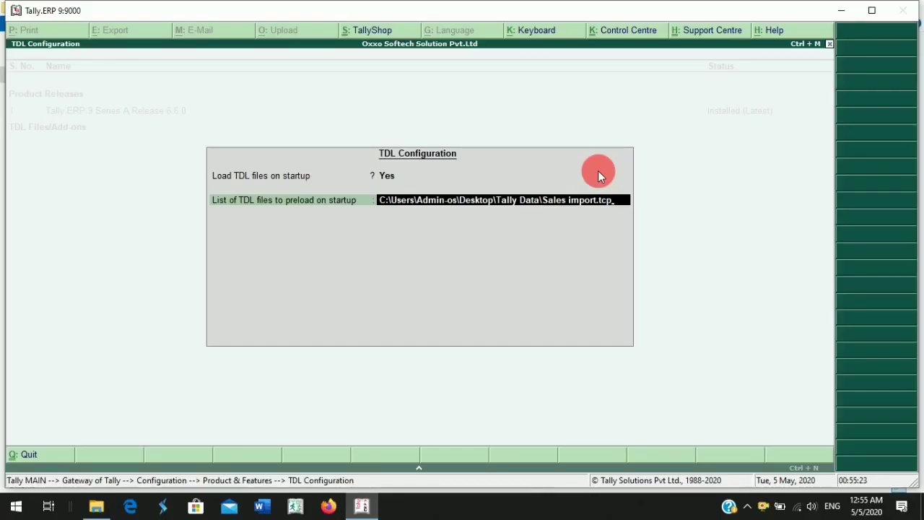
key("Return")
key("Return")
key("Return")
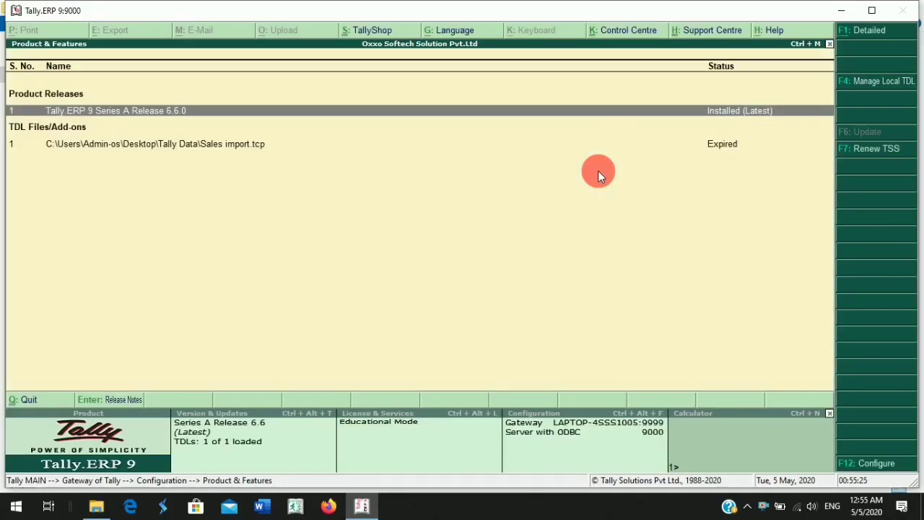
key("Escape")
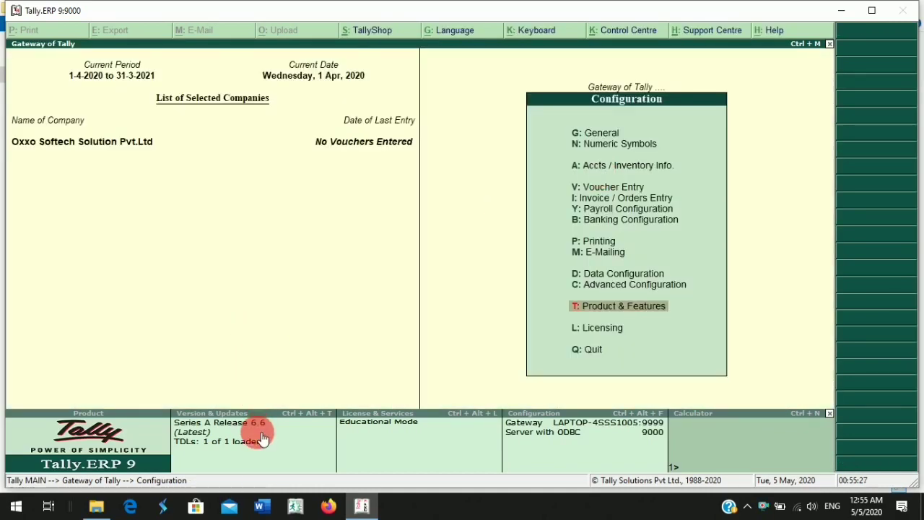
Step: Check that Import Data now lists Sales Import, then return to the Gateway of Tally
key("Escape")
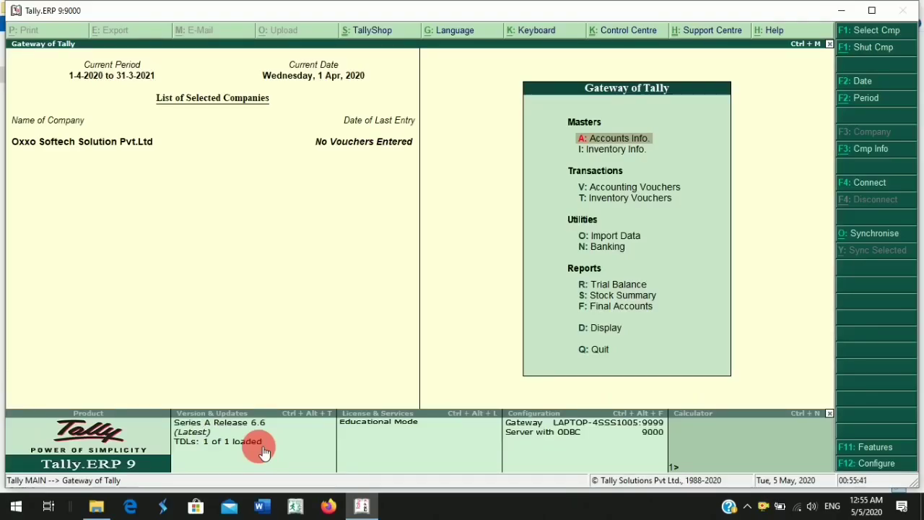
key("Down")
key("Down")
key("Down")
key("Down")
key("Down")
key("Up")
key("Return")
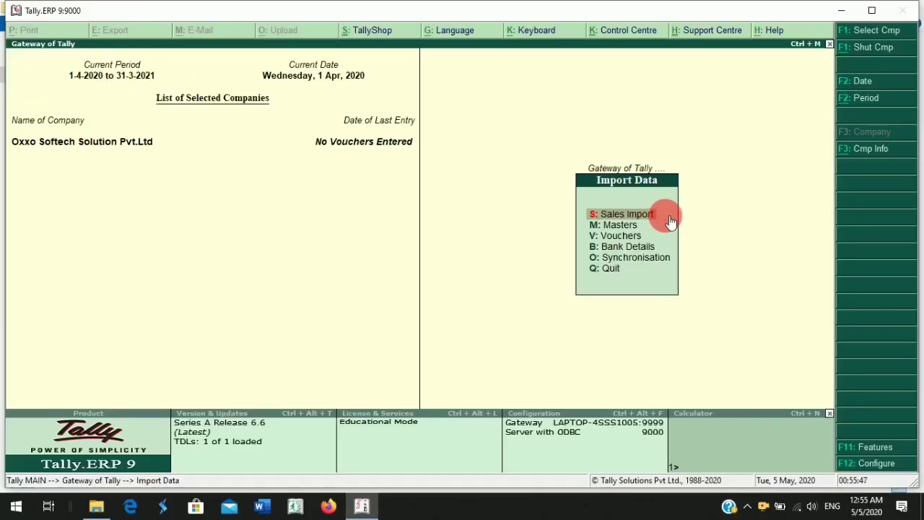
key("Escape")
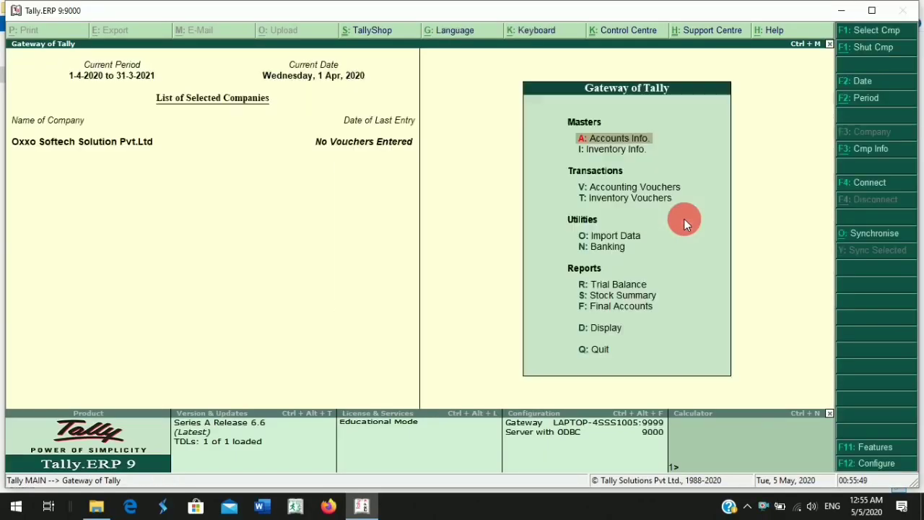
Step: Open Sales Import.xlsx from the Tally Data folder in Excel
left_click(96, 505)
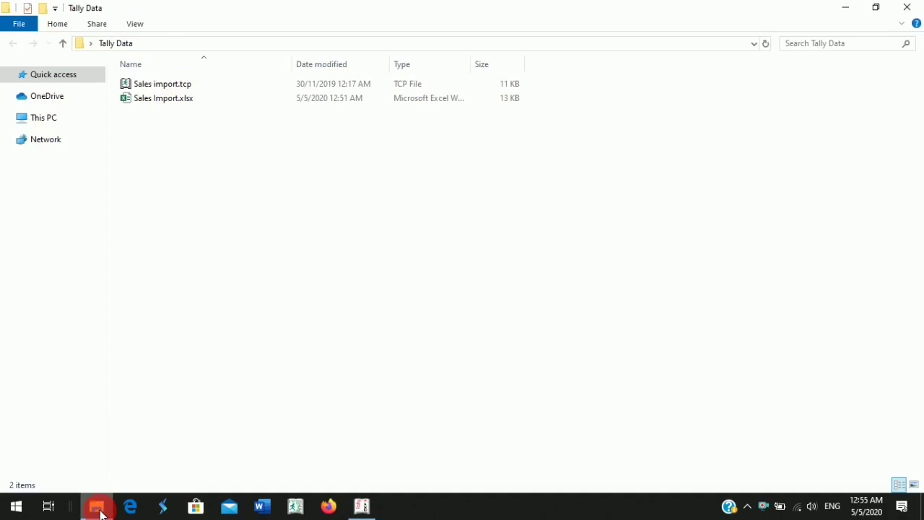
left_click(176, 101)
double_click(174, 101)
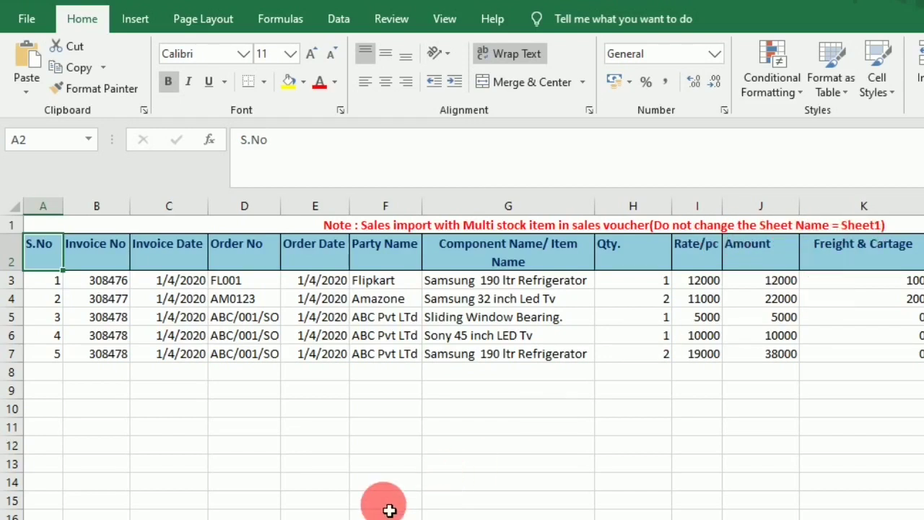
left_click(317, 488)
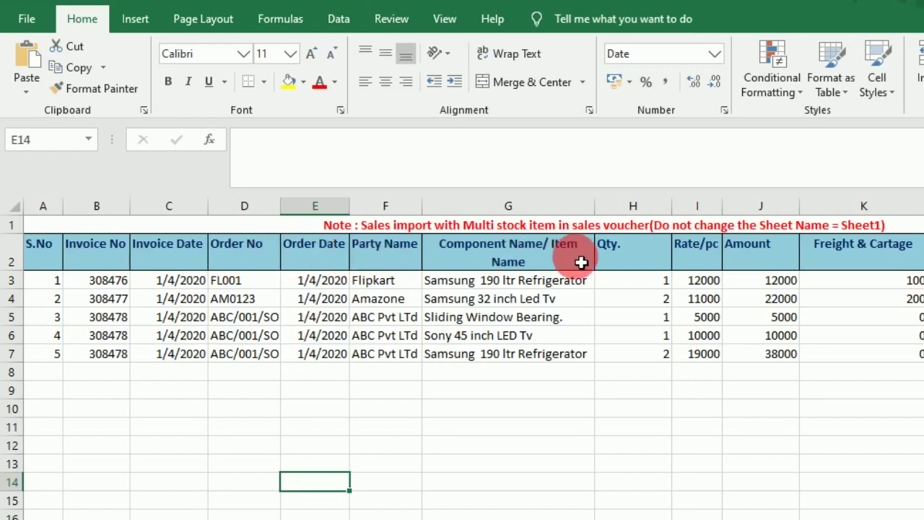
Step: Review the first invoice row's fields, from serial number through invoice number, rate and item
left_click(56, 262)
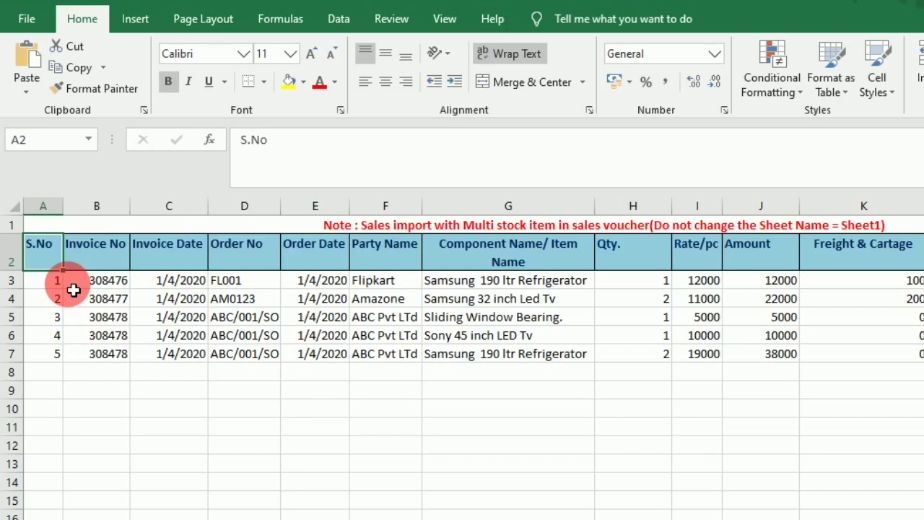
left_click(56, 290)
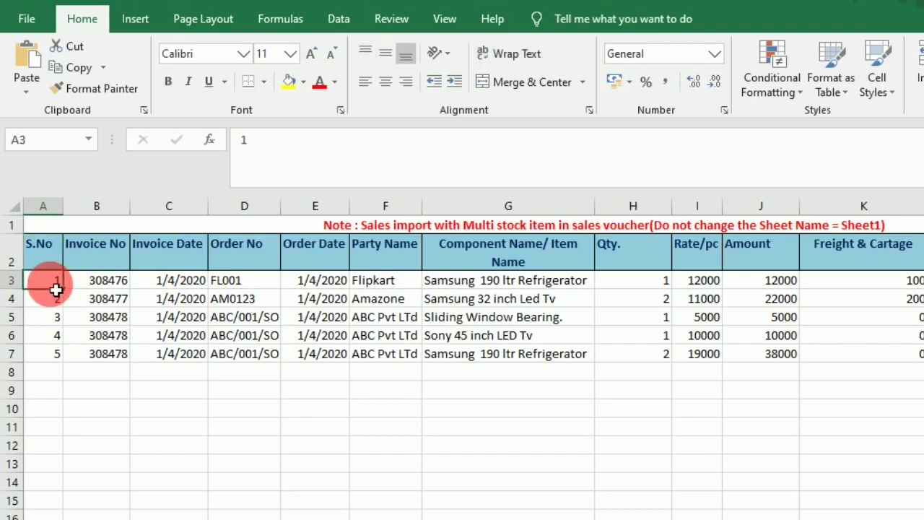
key("Right")
key("Right")
key("Right")
key("Left")
key("Left")
key("Left")
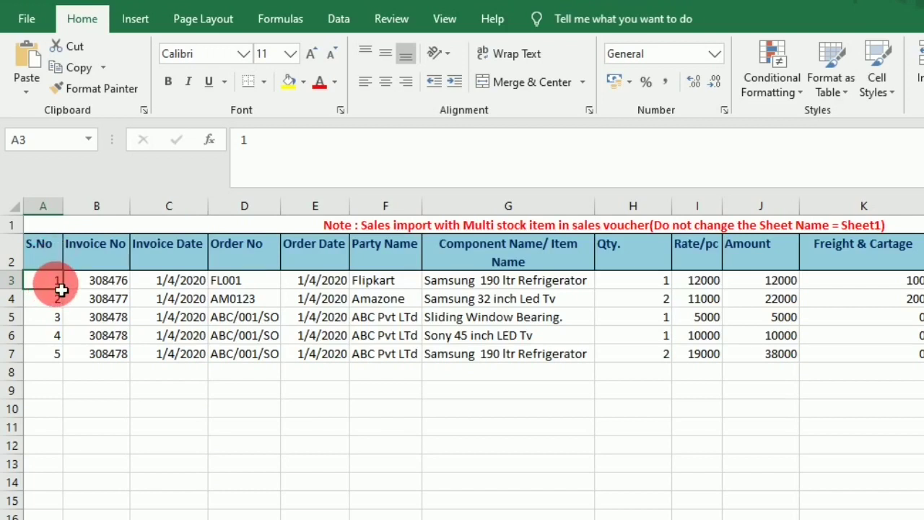
key("Right")
key("Right")
key("Right")
key("Right")
key("Right")
key("Right")
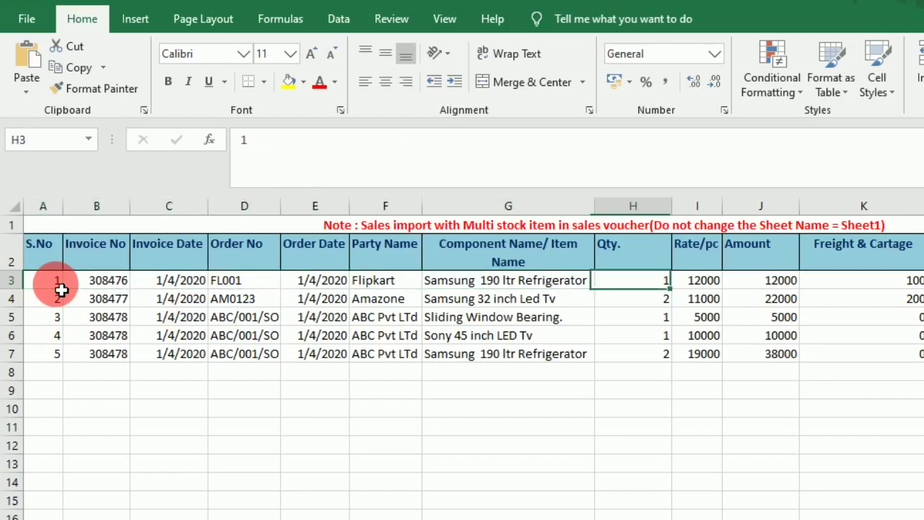
key("Right")
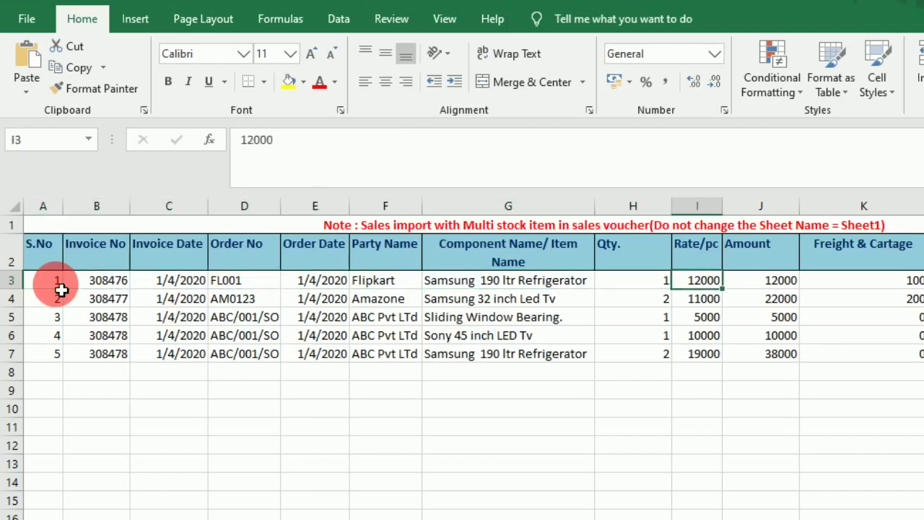
key("Left")
key("Left")
key("Left")
key("Left")
key("Left")
key("Left")
key("Left")
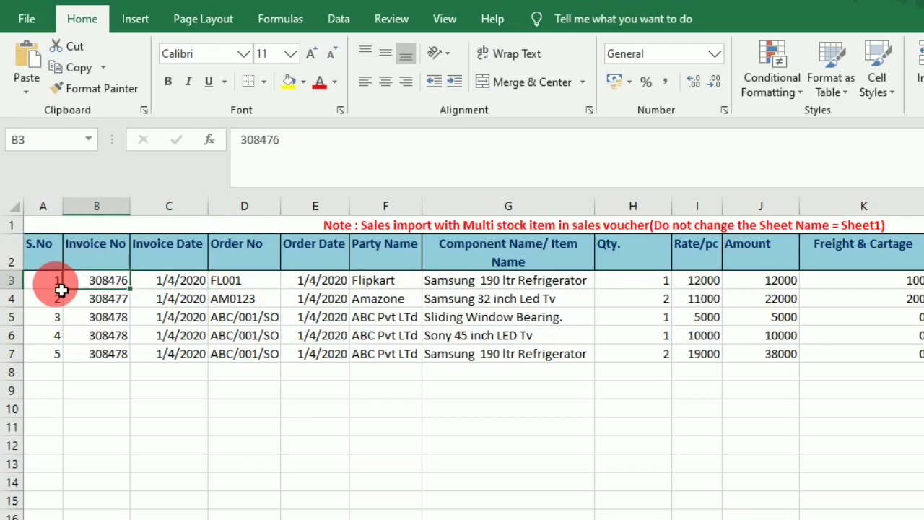
key("Right")
key("Right")
Step: Review the item names in G4 to G7, then return to Tally.ERP 9
key("Right")
key("Right")
key("Right")
key("Down")
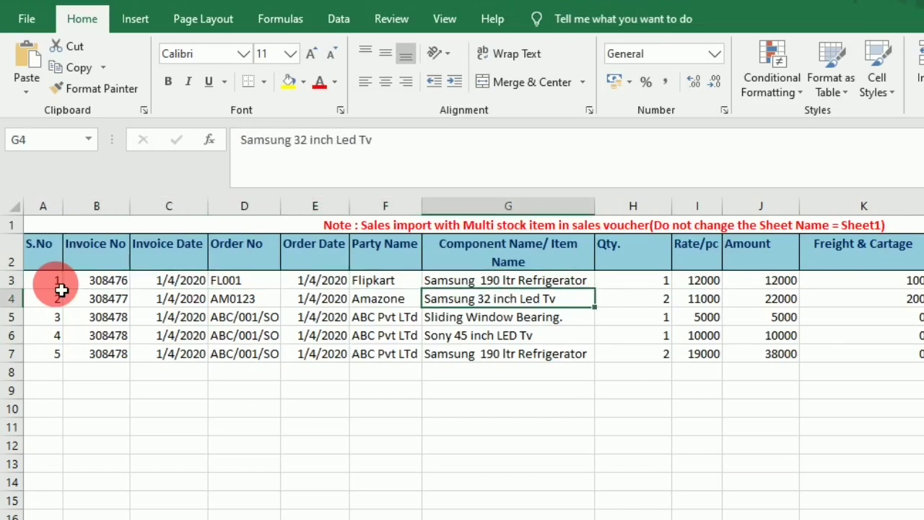
key("Left")
key("Left")
key("Left")
key("Left")
key("Left")
key("Right")
key("Right")
key("Right")
key("Right")
key("Right")
key("Down")
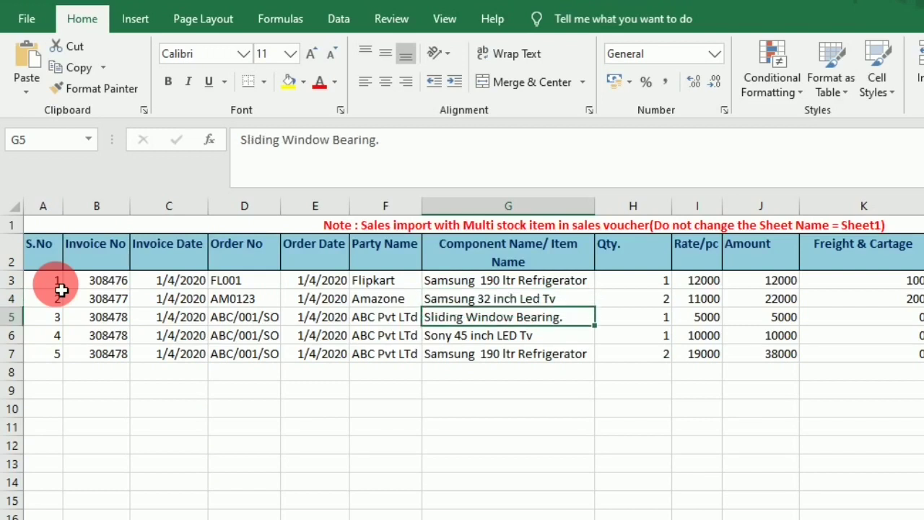
key("shift+Down")
key("shift+Down")
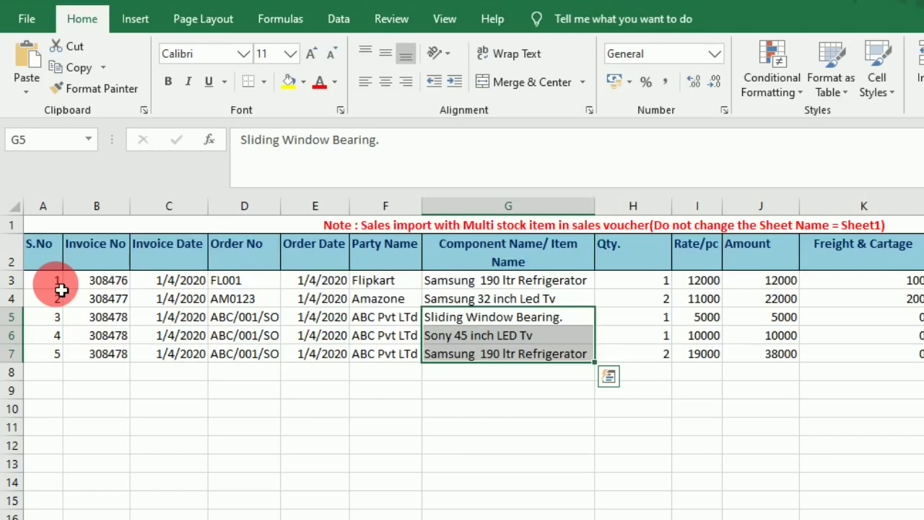
key("Up")
key("Up")
key("Left")
key("Left")
key("Left")
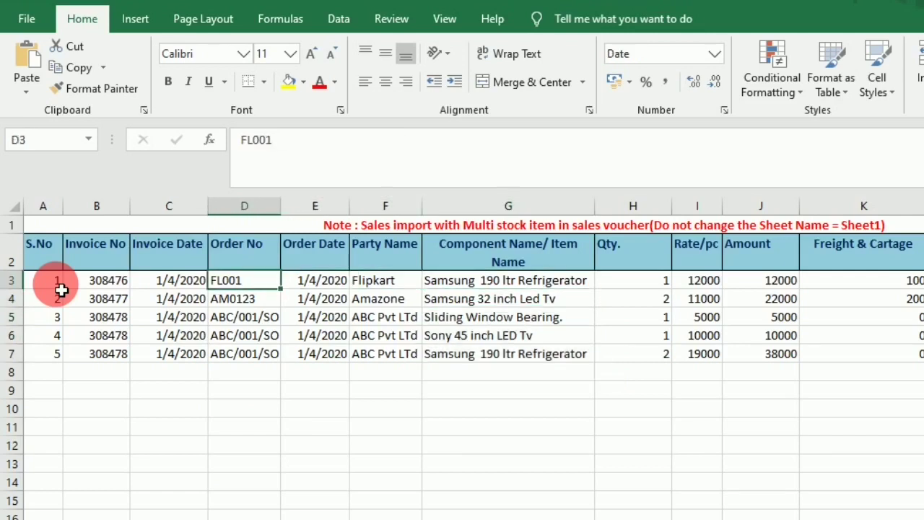
key("Left")
key("Left")
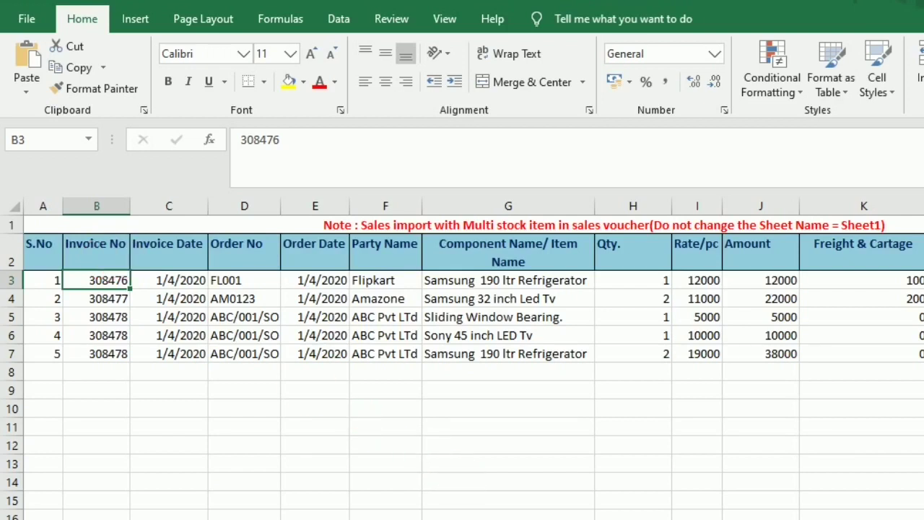
left_click(361, 505)
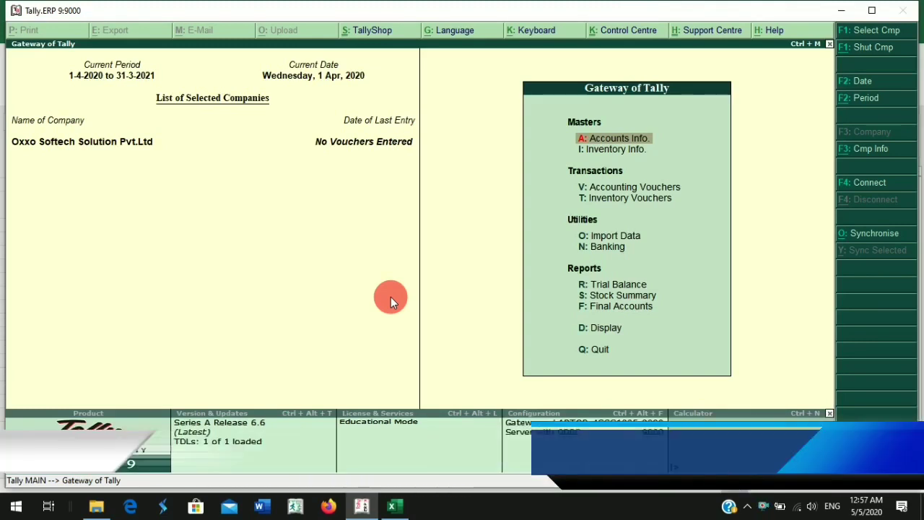
Step: Alter the Sales voucher type to keep Manual numbering and Prevent duplicates set to Yes
key("a")
key("Down")
key("Down")
key("Down")
key("Up")
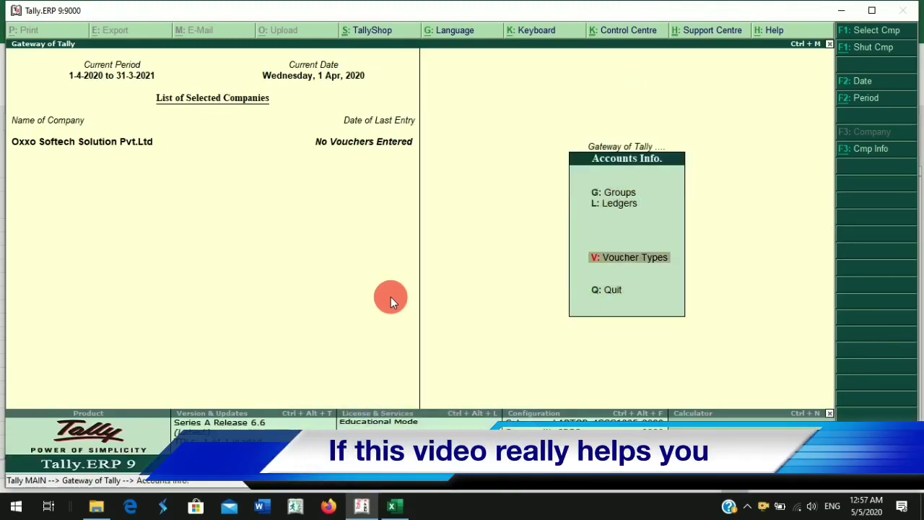
key("Return")
key("Down")
key("Down")
key("Return")
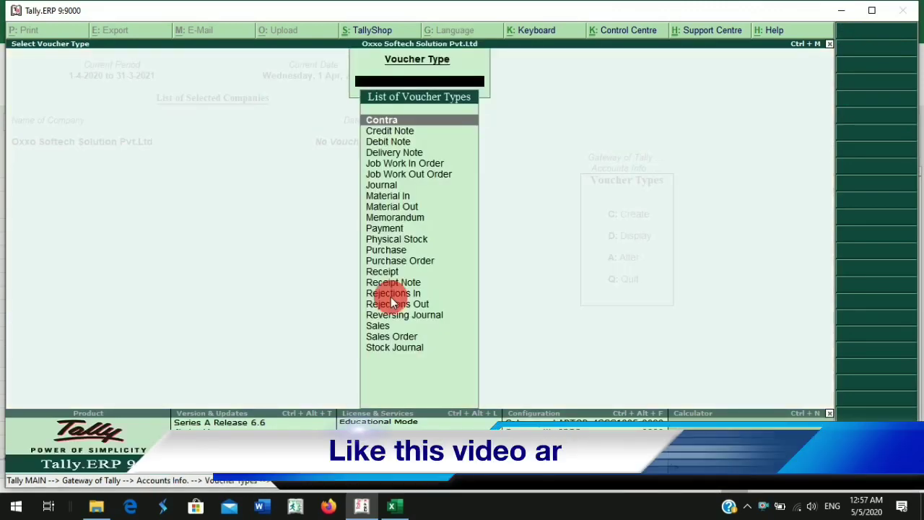
type("s")
key("Return")
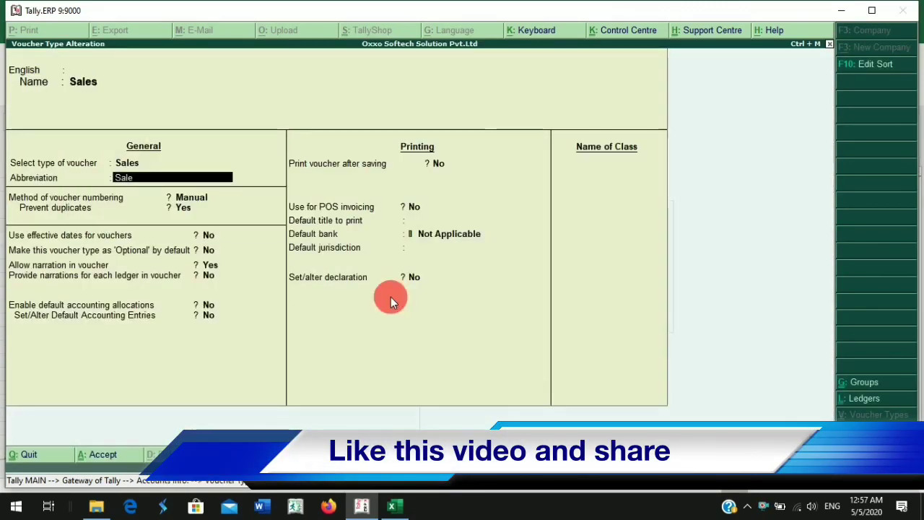
key("Return")
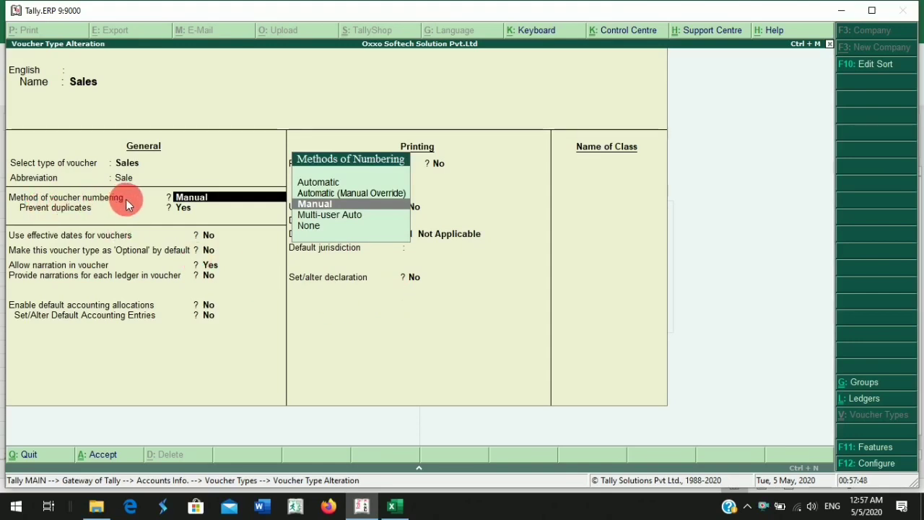
key("Return")
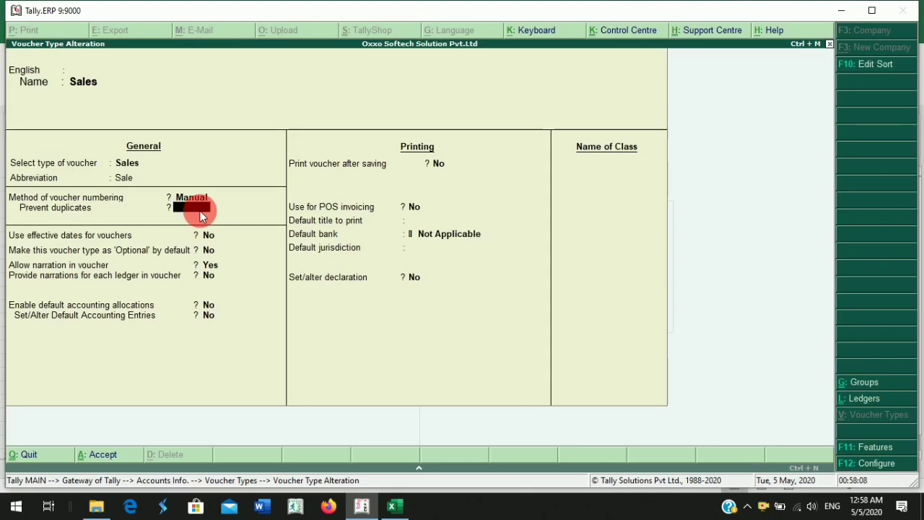
key("Return")
key("Return")
key("Escape")
key("Up")
key("Up")
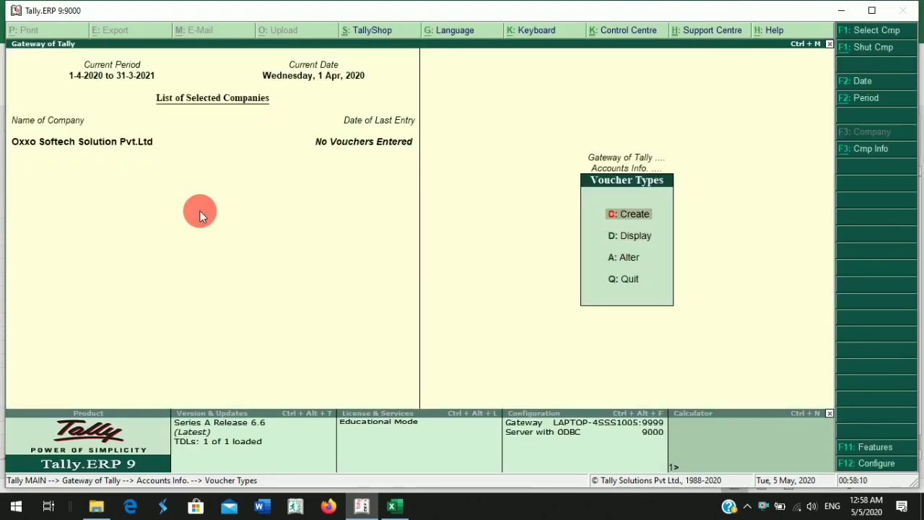
Step: Create a voucher type named 'Gst Sales' of type Sales with abbreviation Sale
key("Return")
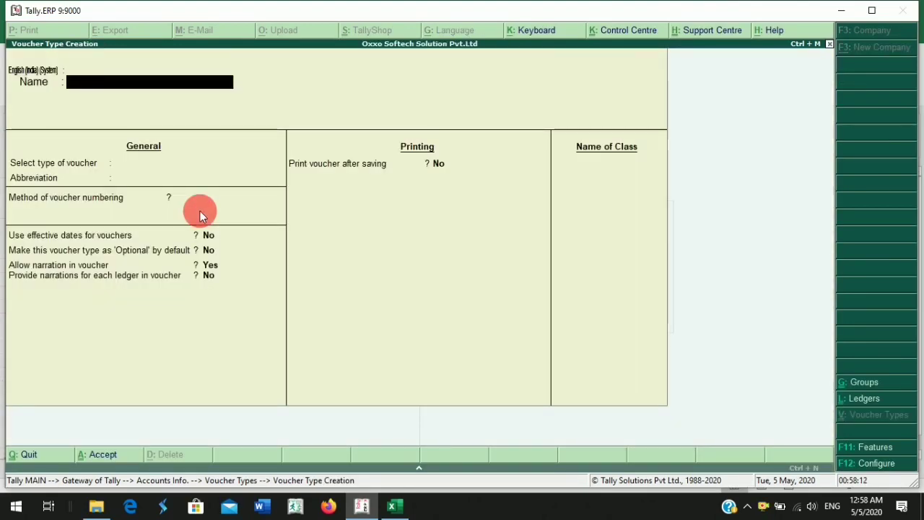
type("New")
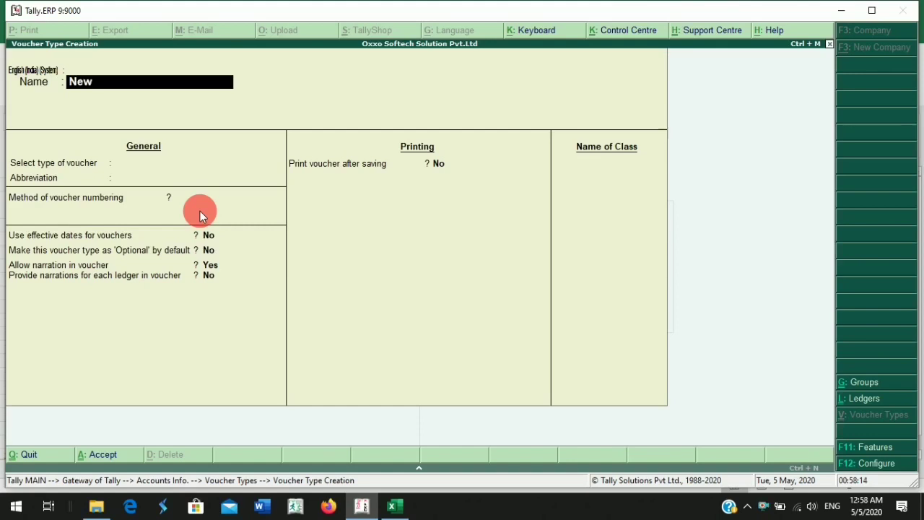
key("BackSpace")
key("BackSpace")
key("BackSpace")
type("Gst")
type(" Sales")
key("Return")
key("Return")
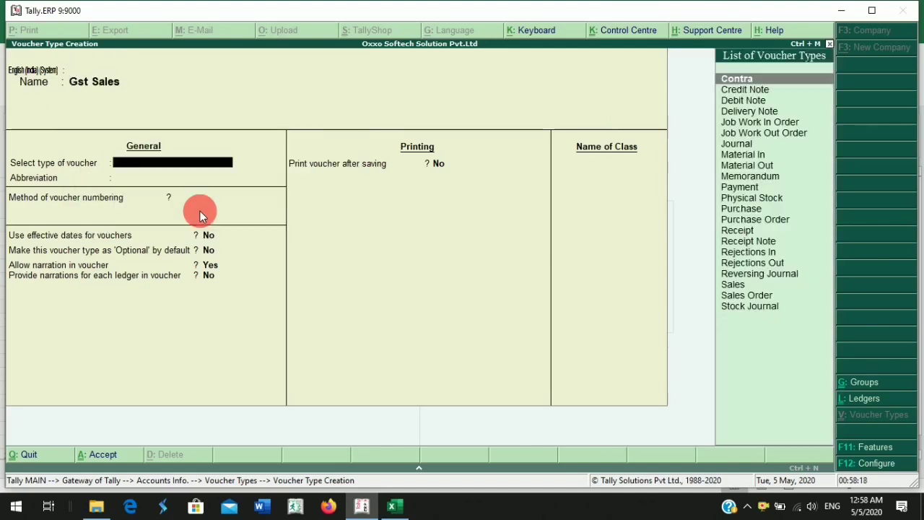
type("Sa")
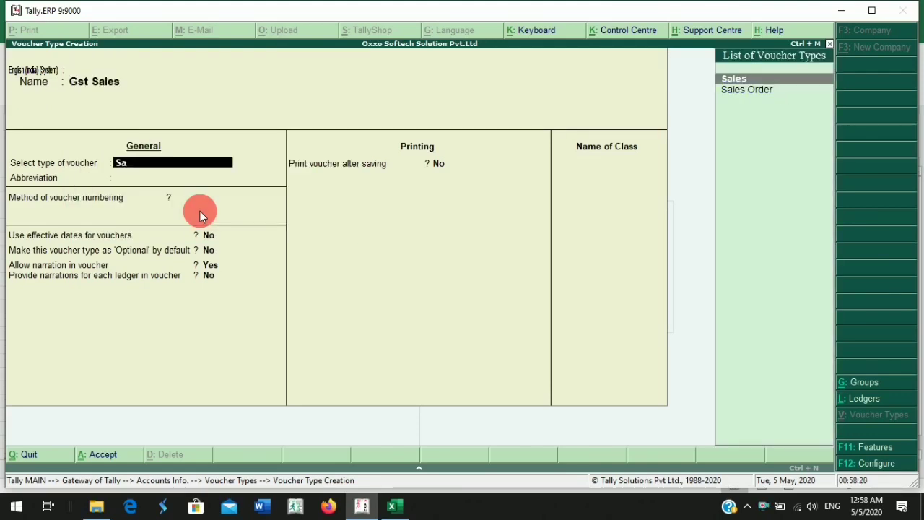
key("Return")
key("Return")
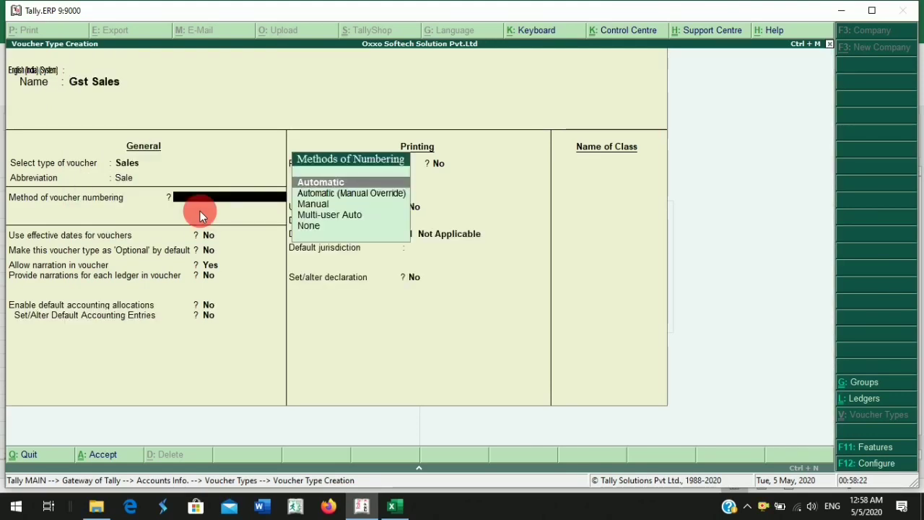
key("Down")
key("Down")
key("Return")
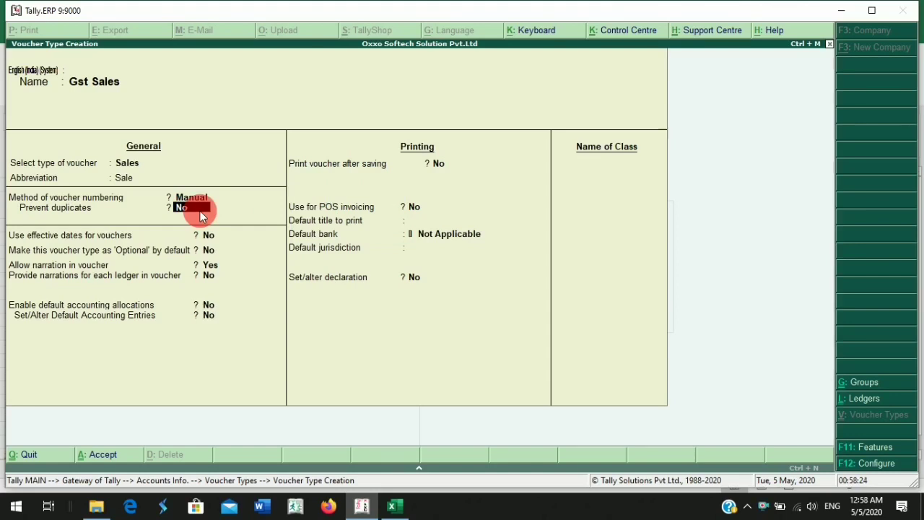
Step: Give Gst Sales Manual numbering with Prevent duplicates Yes, and save it
key("y")
left_click(200, 211)
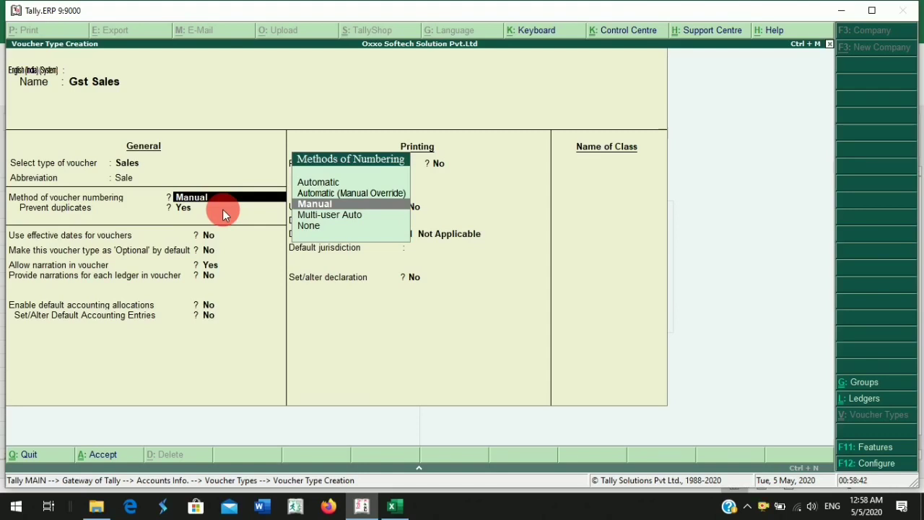
key("Return")
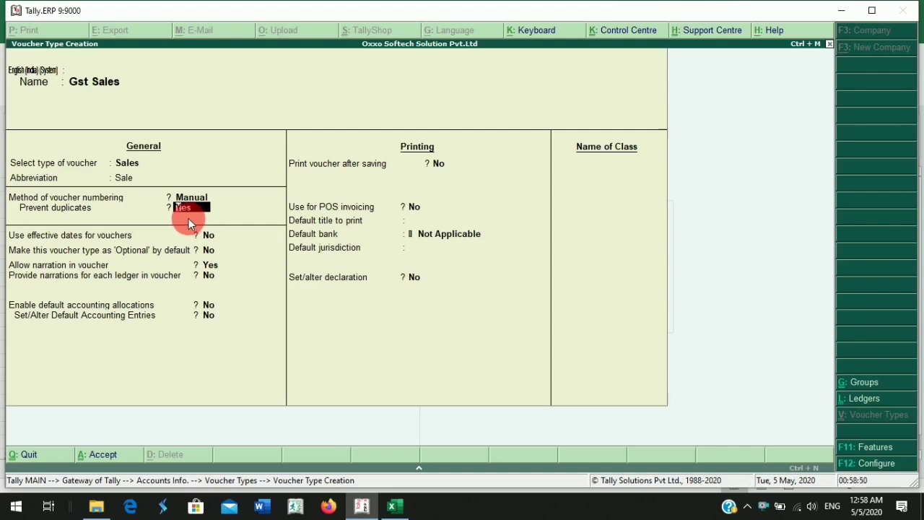
left_click(201, 204)
key("Return")
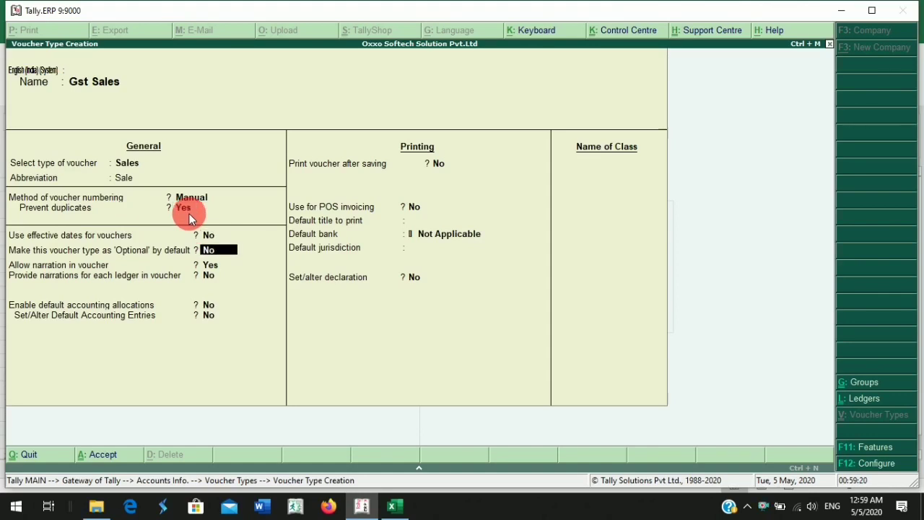
key("ctrl+a")
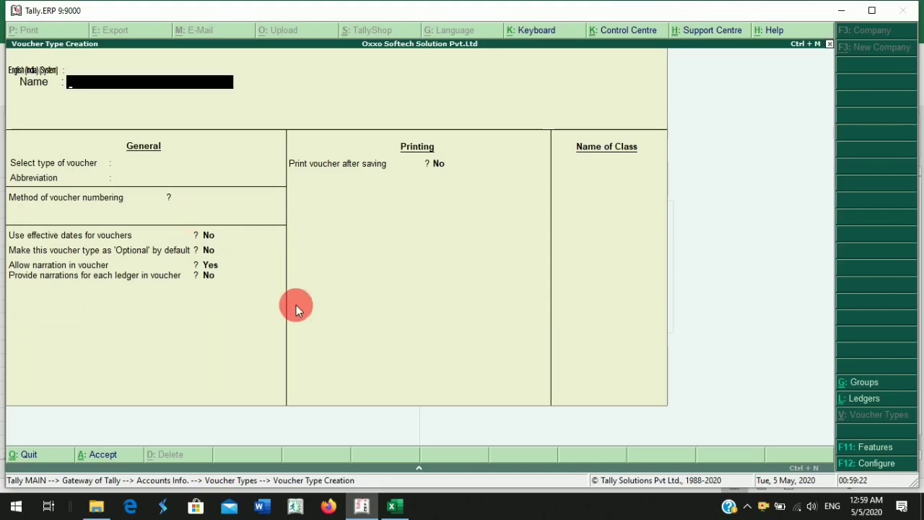
Step: Check the first sale's order number FL001 in the Sales Import workbook against Tally
left_click(394, 505)
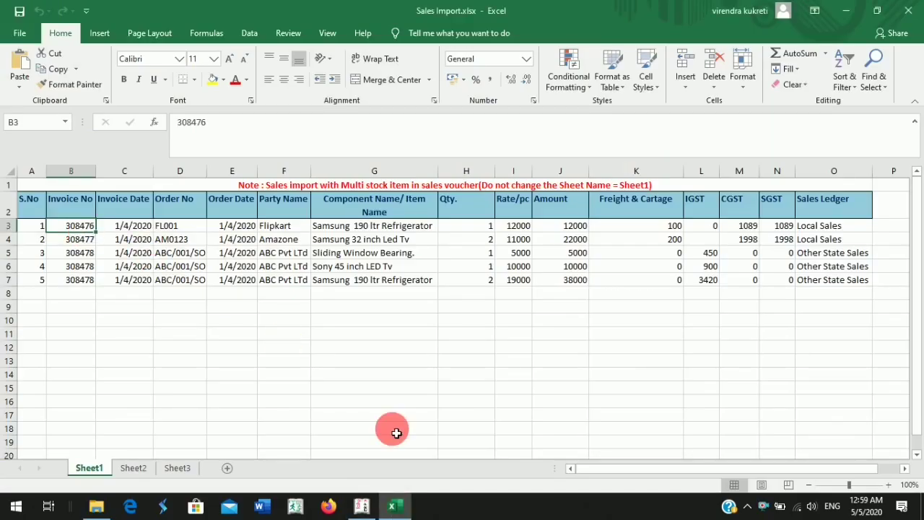
left_click(361, 505)
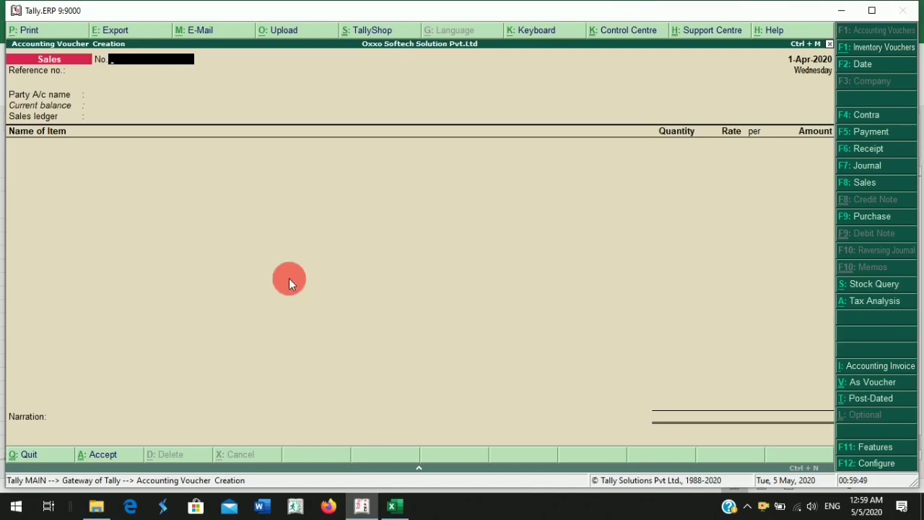
left_click(393, 505)
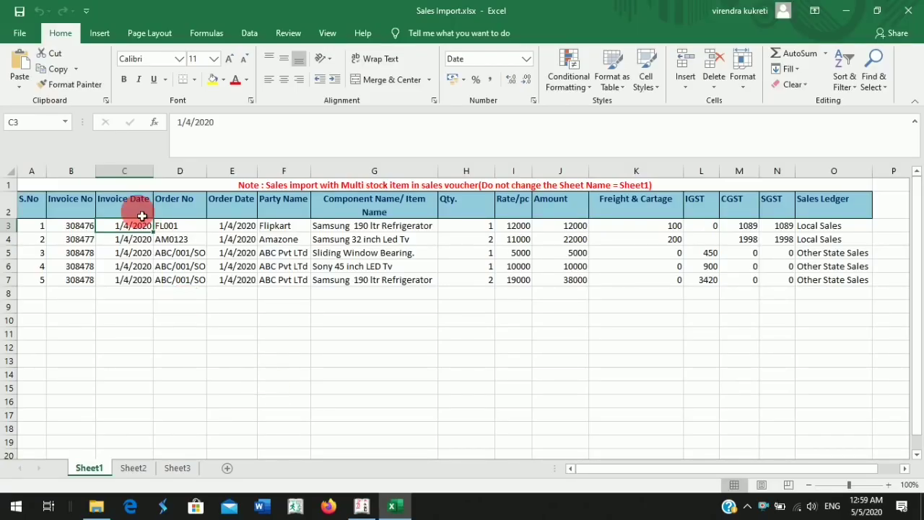
left_click(362, 505)
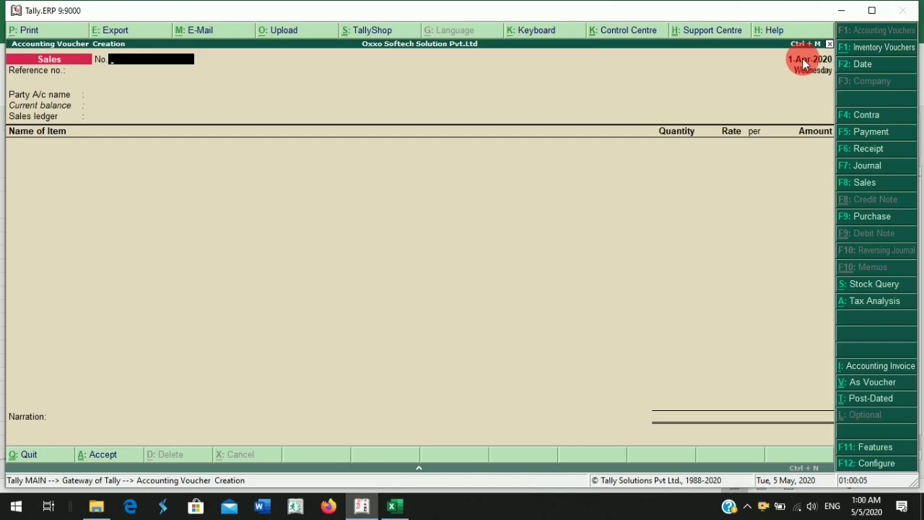
mouse_move(392, 506)
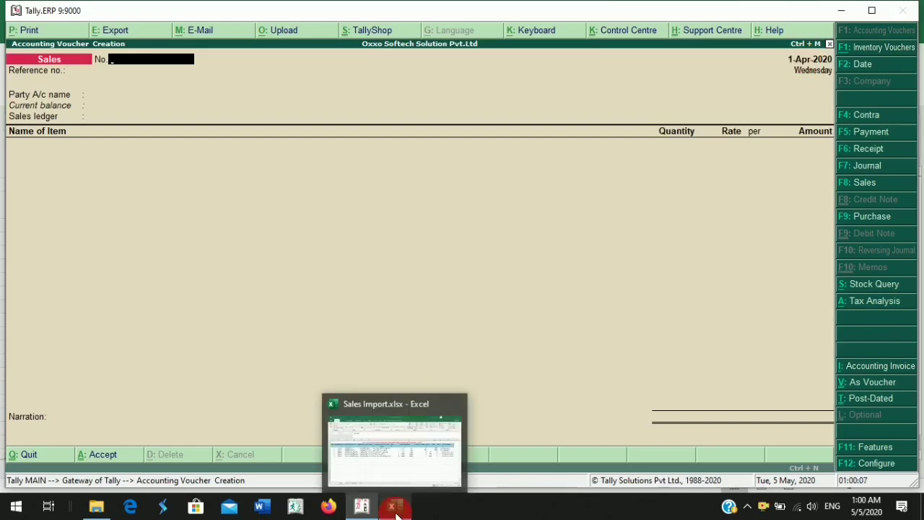
left_click(399, 469)
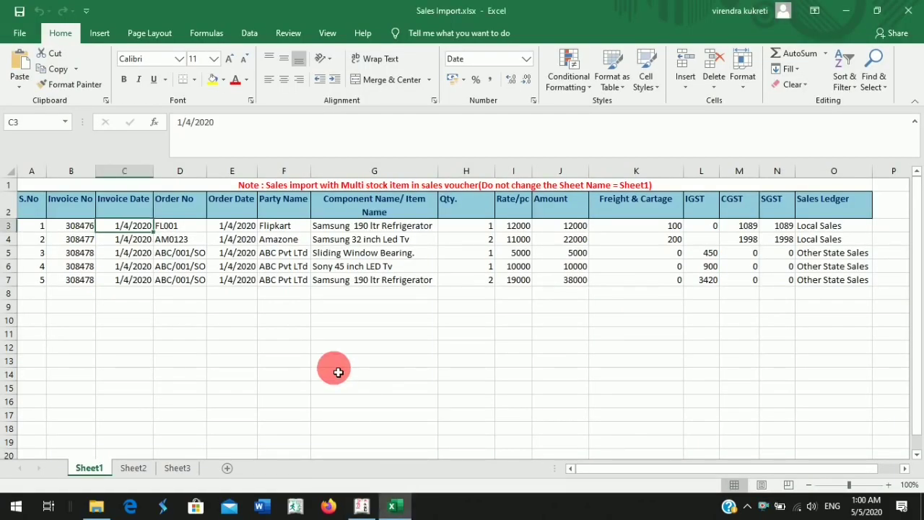
key("Right")
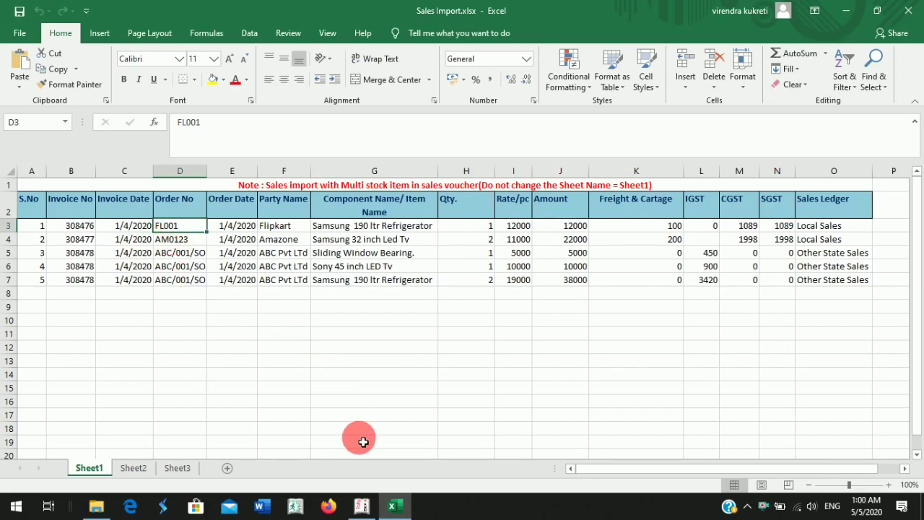
left_click(362, 506)
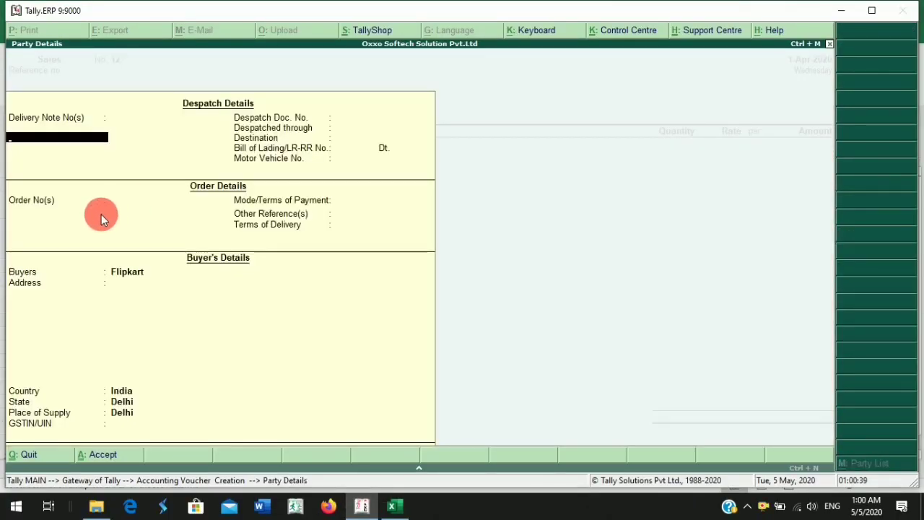
Step: Enter order number 12, then compare it with FL001 and party Flipkart in the workbook
key("Return")
key("Return")
key("Return")
key("Return")
key("Return")
key("Return")
key("Return")
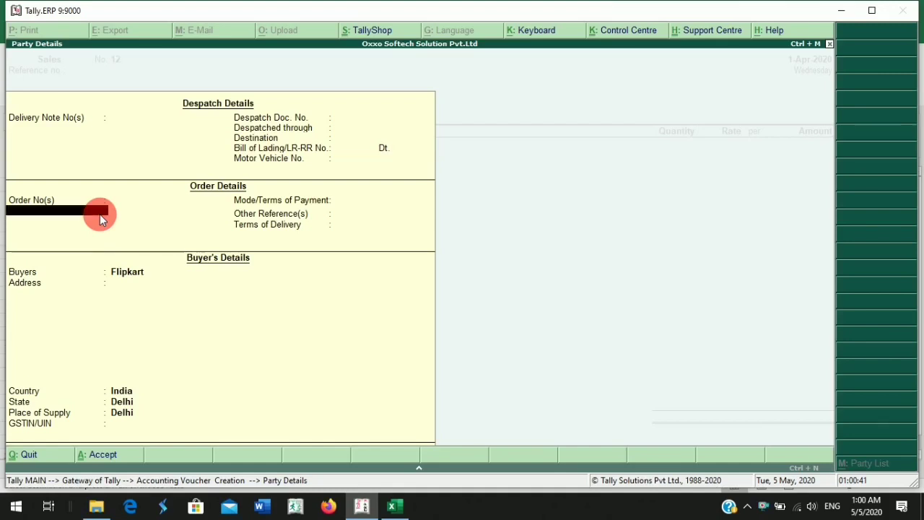
type("12")
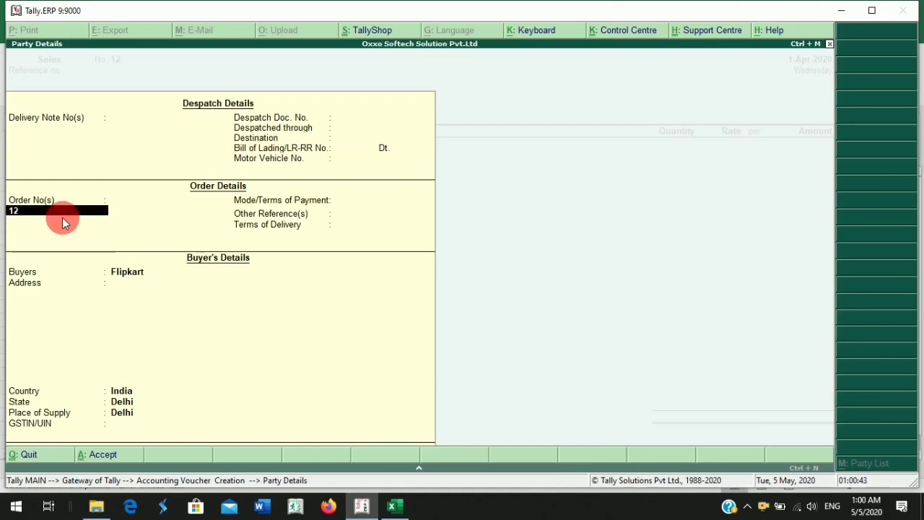
key("Return")
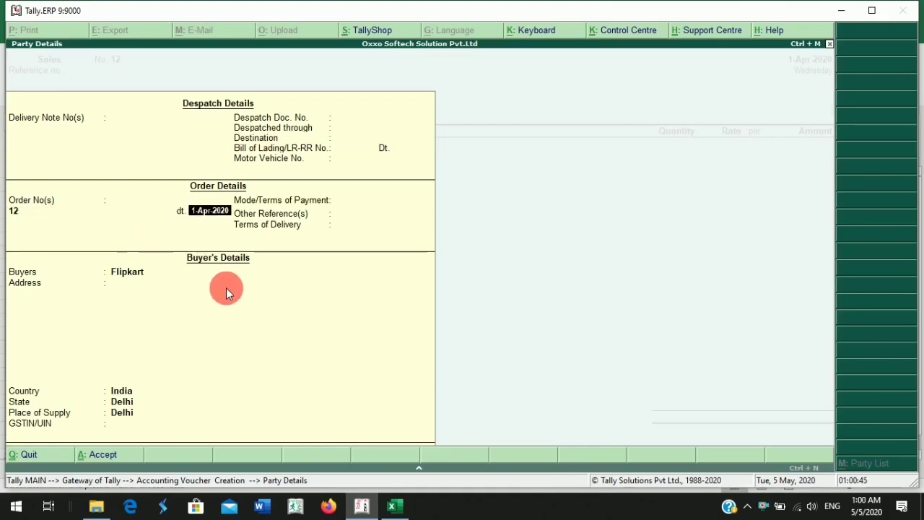
left_click(393, 506)
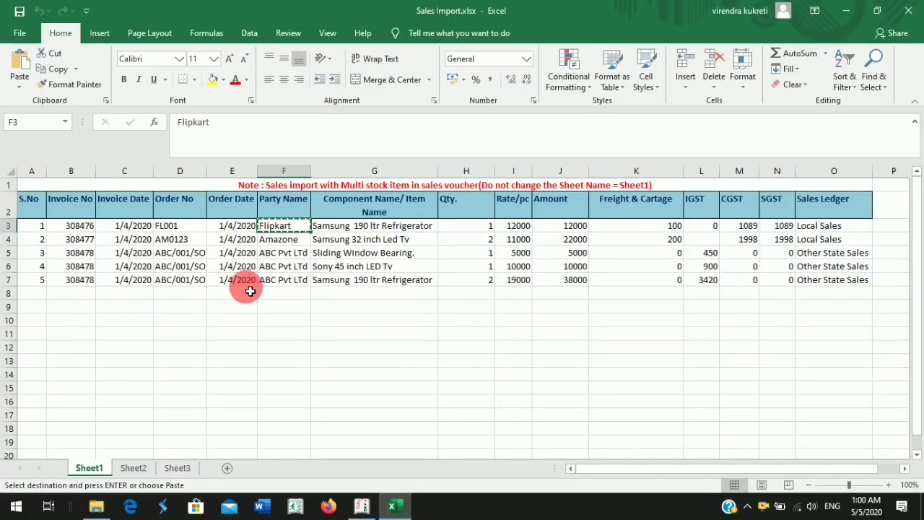
left_click(182, 226)
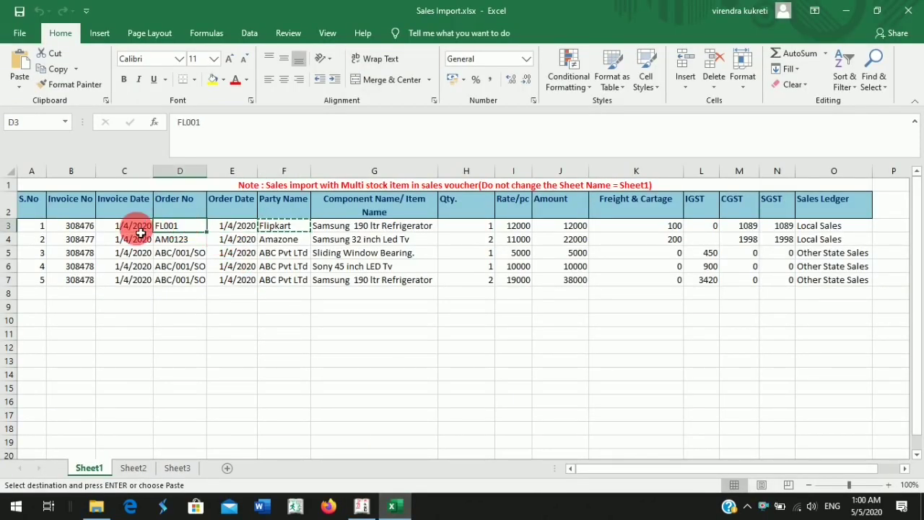
key("Escape")
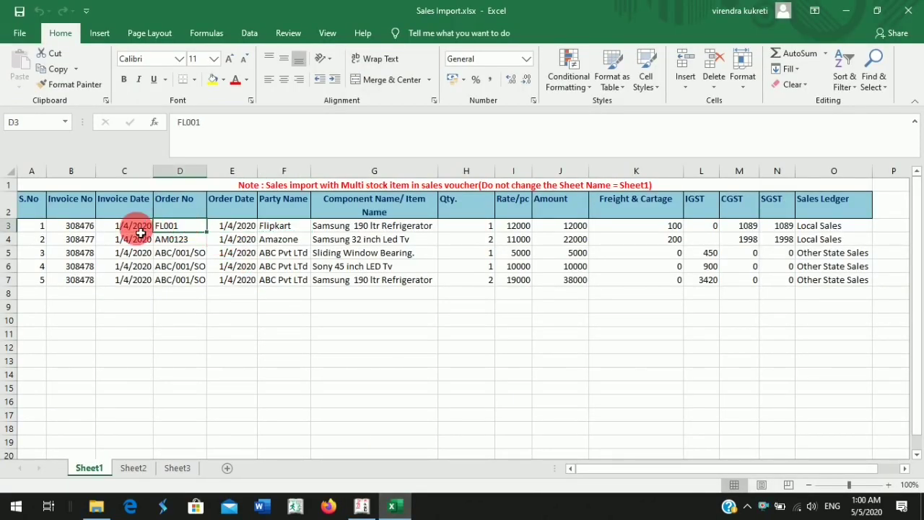
key("Right")
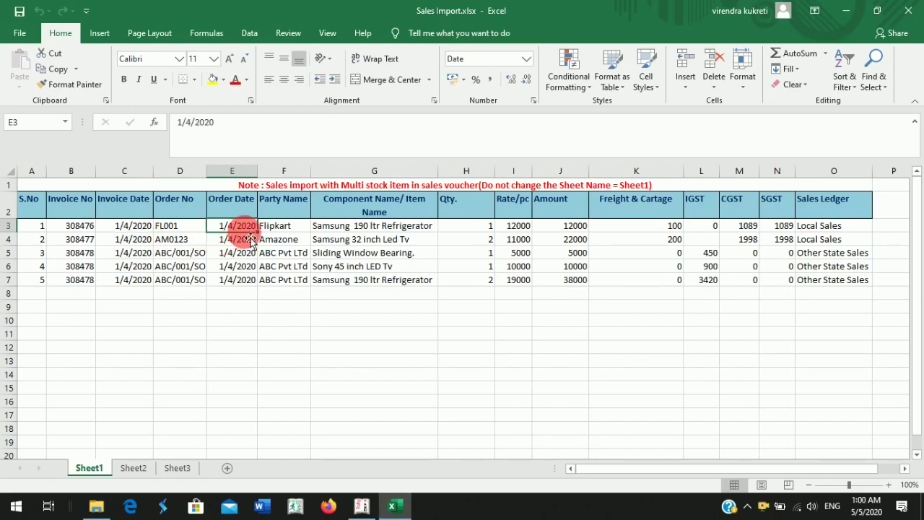
left_click(300, 230)
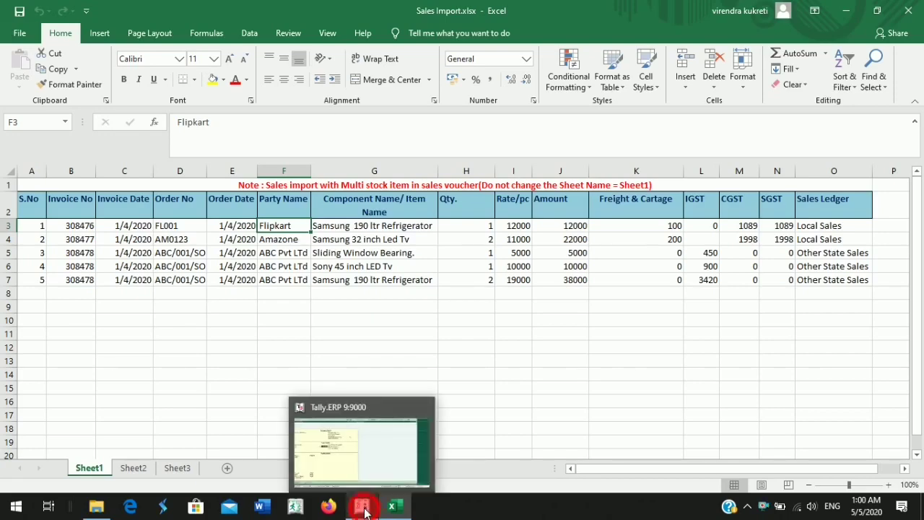
Step: Abandon the unsaved Flipkart sales voucher in Tally, confirming Quit
left_click(363, 505)
key("Escape")
key("Escape")
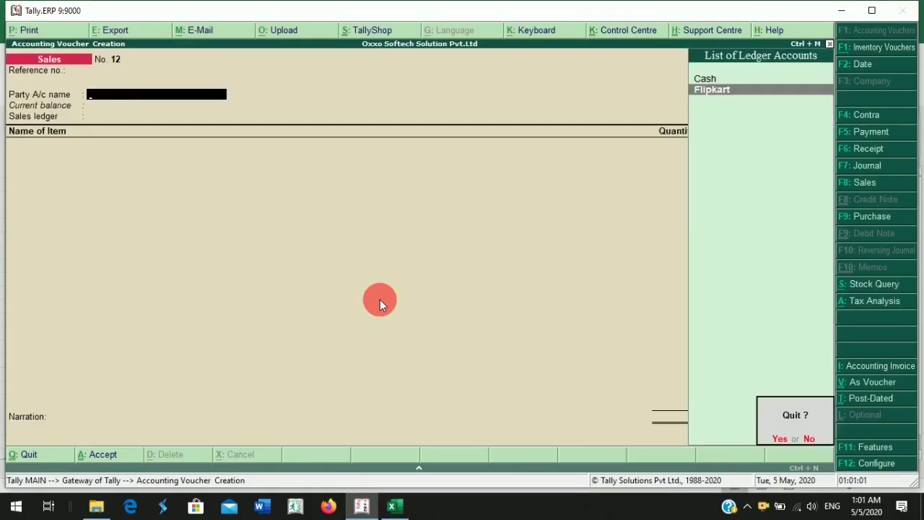
key("Escape")
key("Escape")
left_click(380, 299)
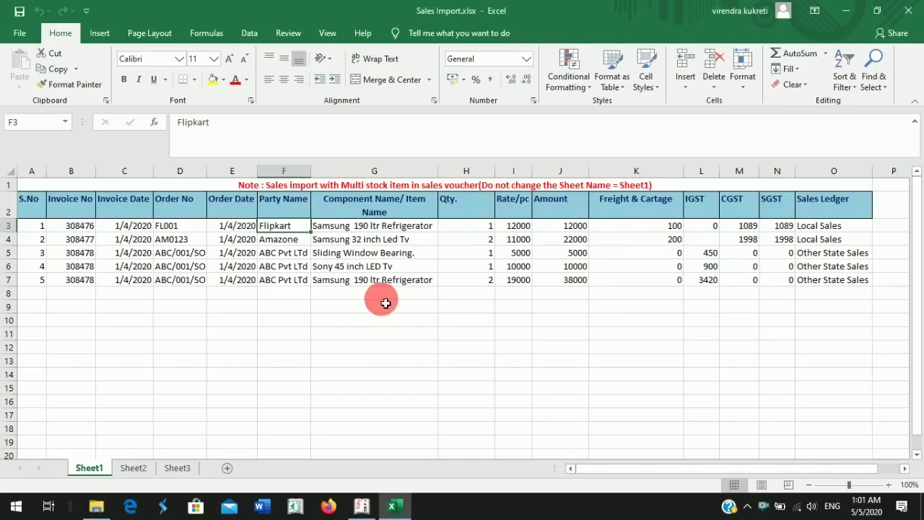
left_click(306, 232)
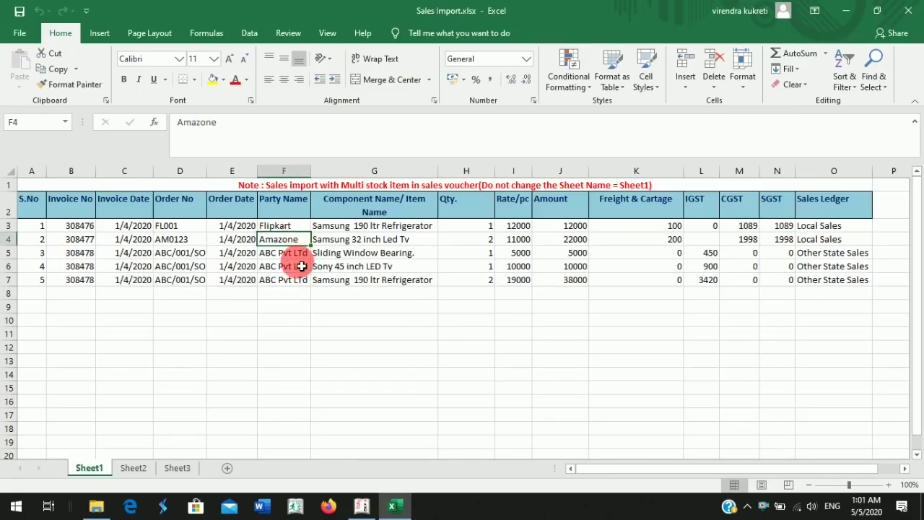
left_click(365, 226)
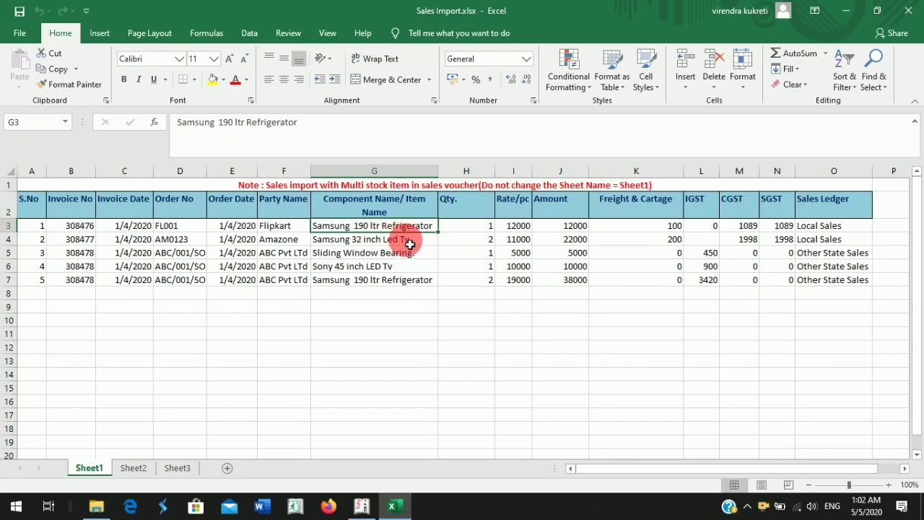
left_click(481, 229)
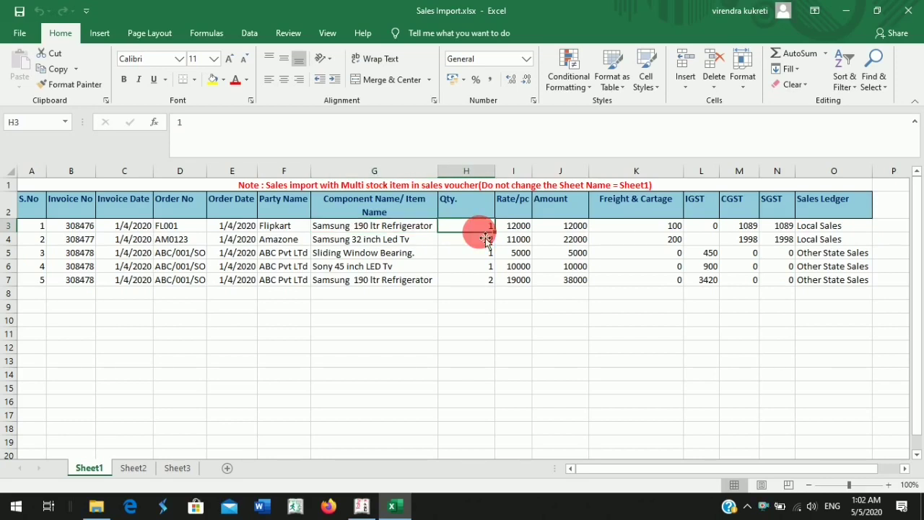
key("Right")
key("Right")
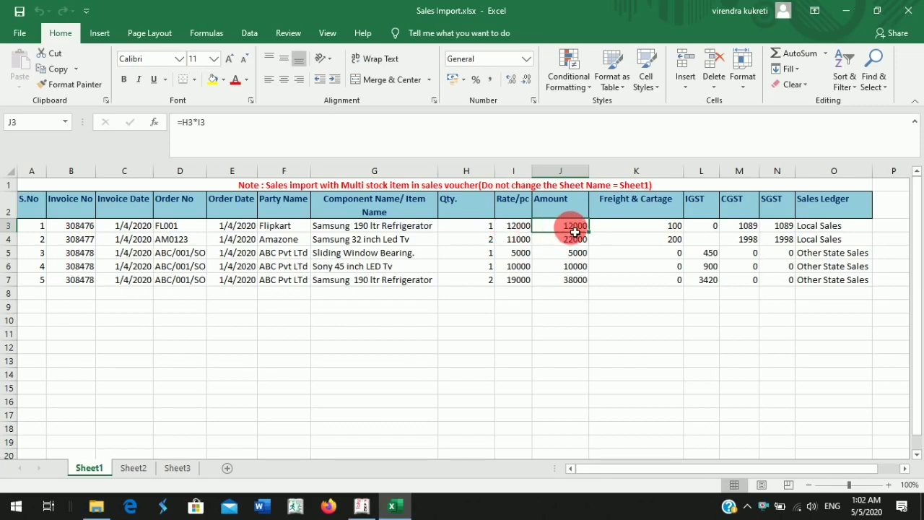
left_click(639, 228)
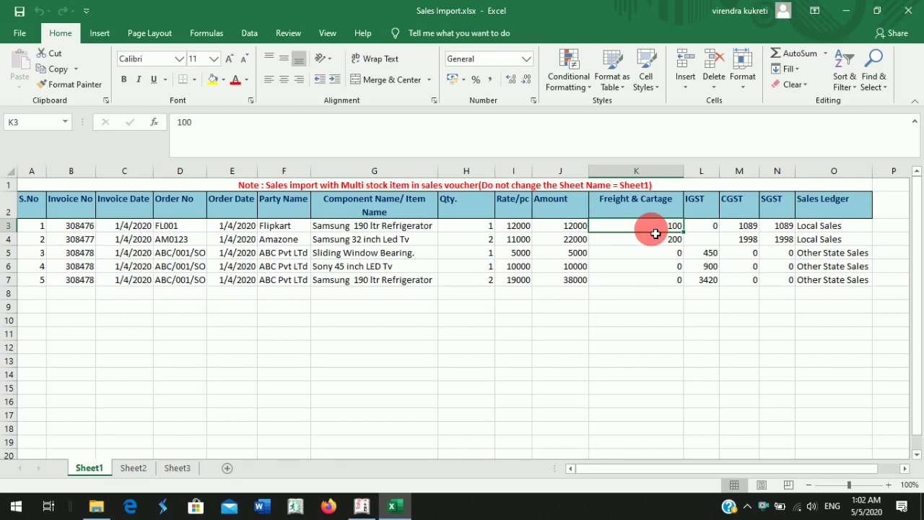
left_click(642, 205)
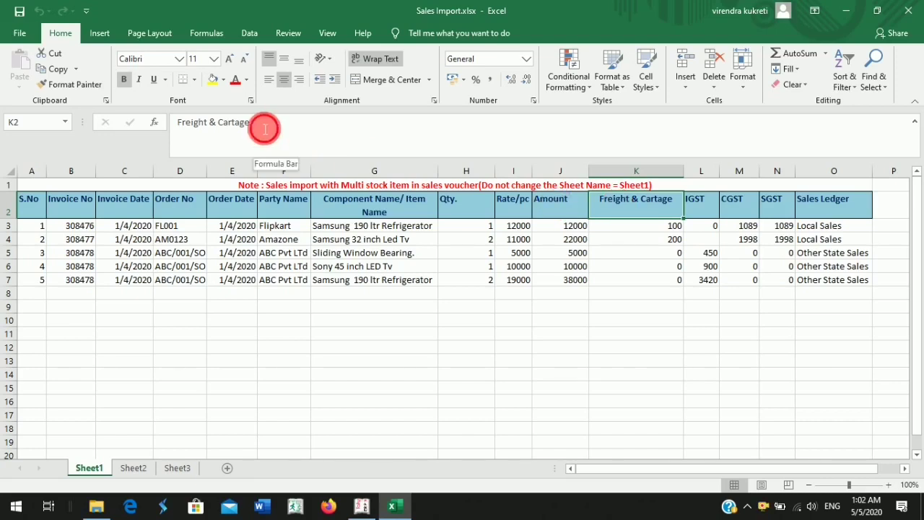
Step: Colour the Freight & Cartage, IGST, CGST and SGST header cells red
left_click_drag(265, 128, 182, 132)
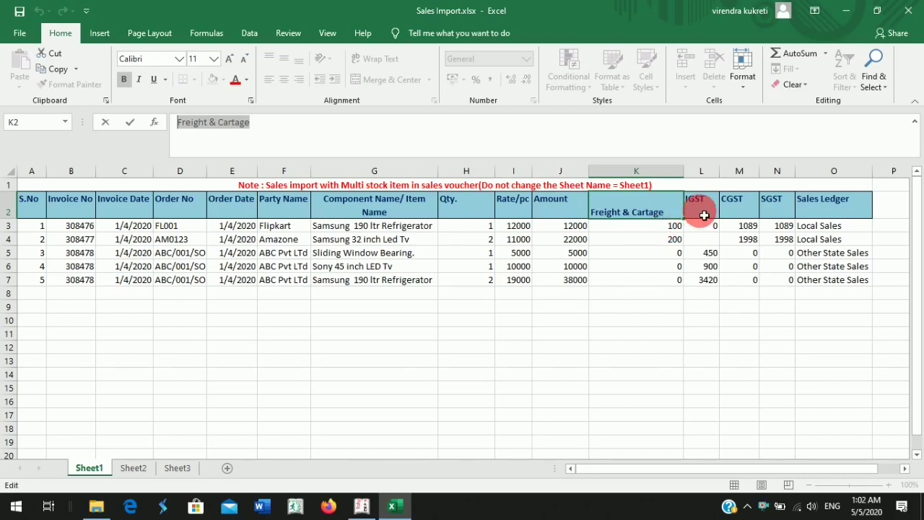
left_click(704, 215)
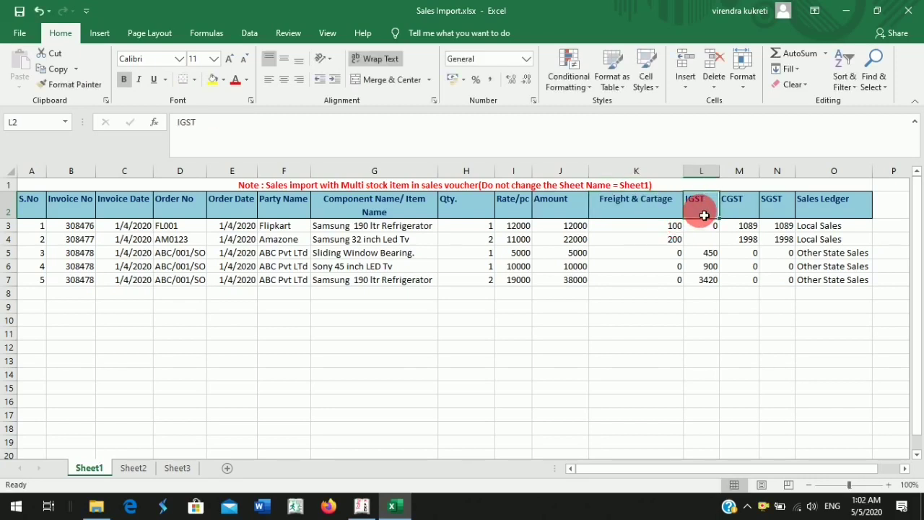
left_click(740, 214)
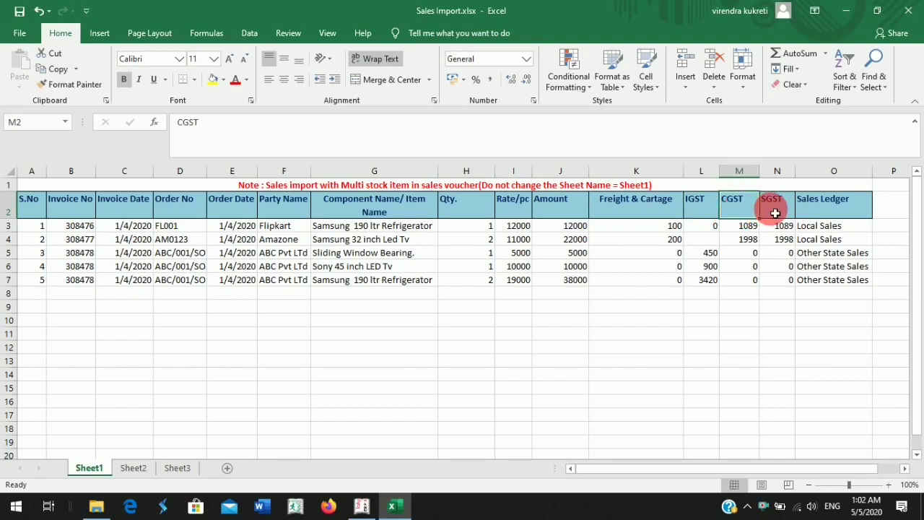
left_click(775, 213)
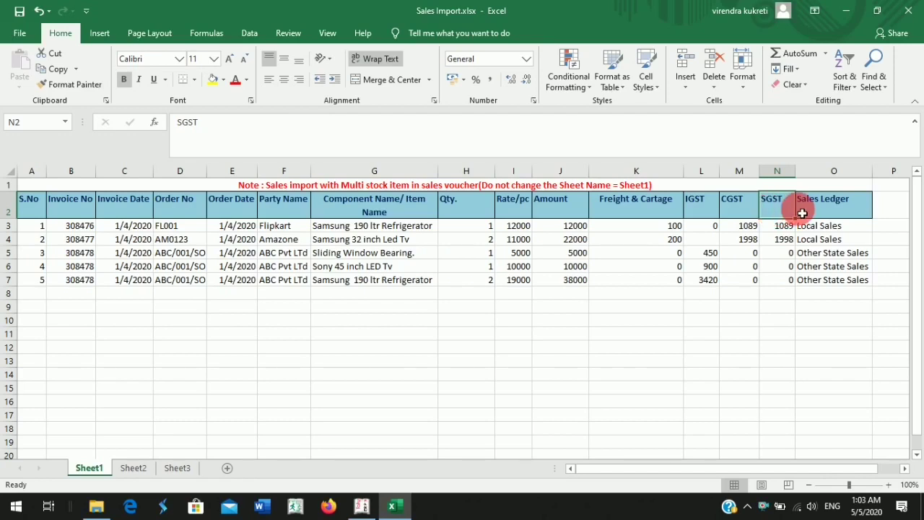
left_click(821, 228)
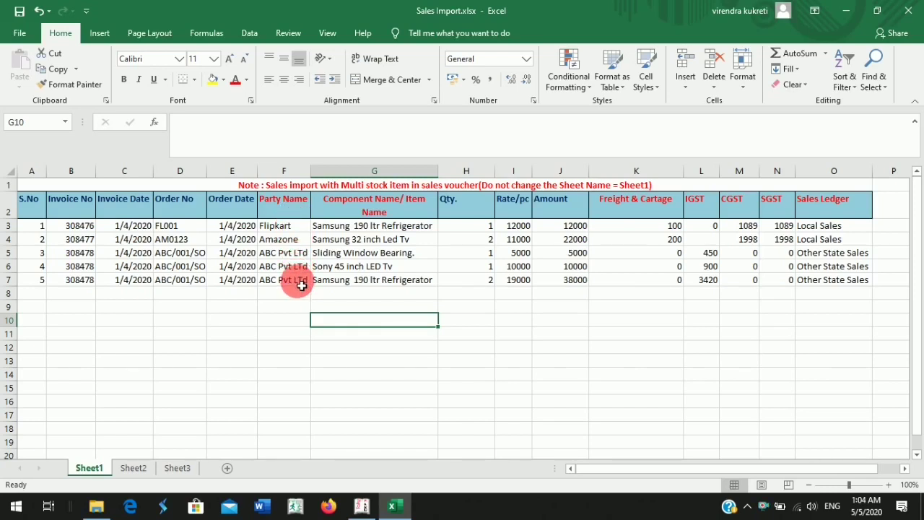
left_click(487, 327)
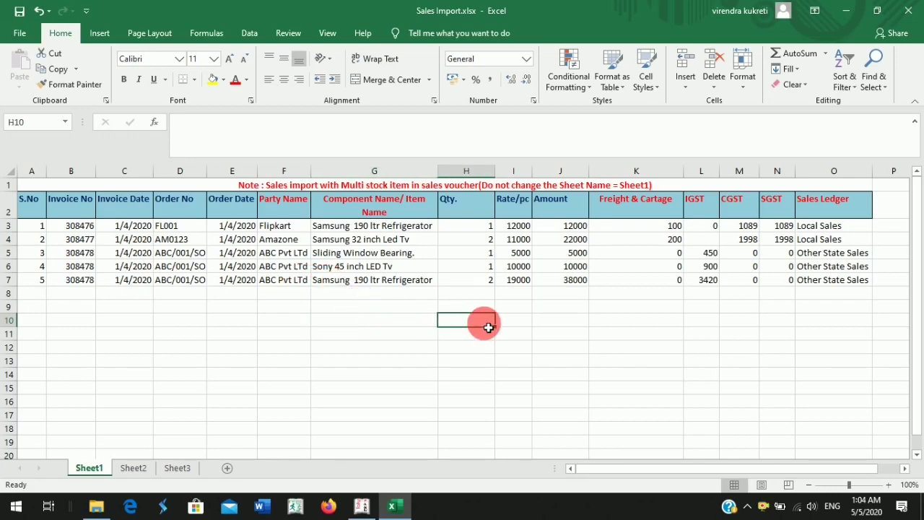
Step: Close Sales Import.xlsx, saving the changes
left_click(911, 10)
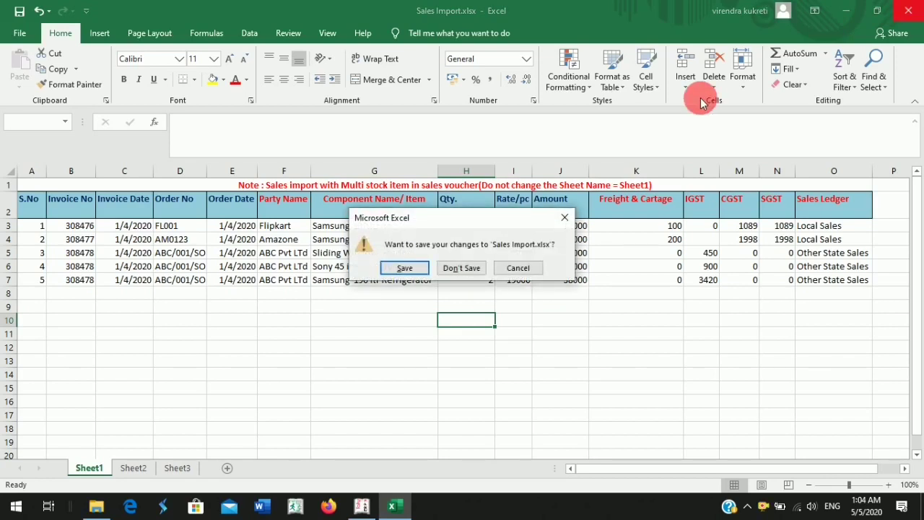
key("Return")
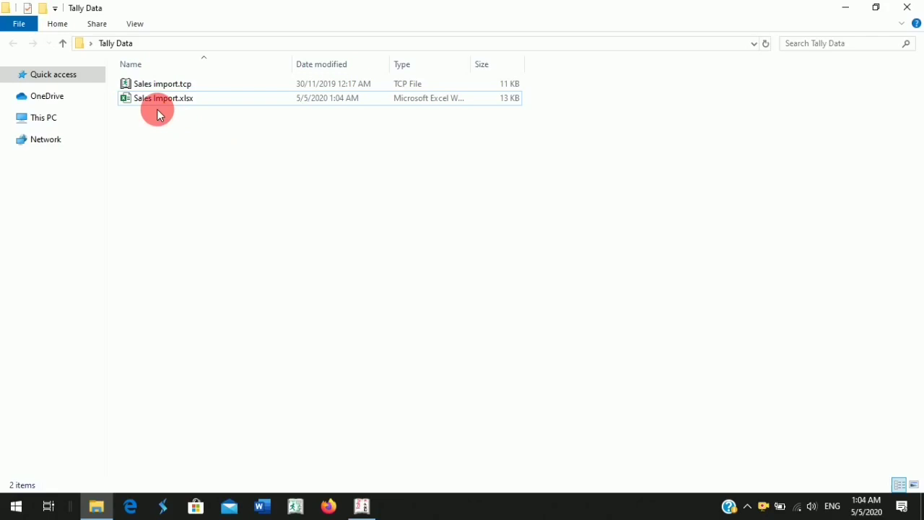
left_click(153, 103)
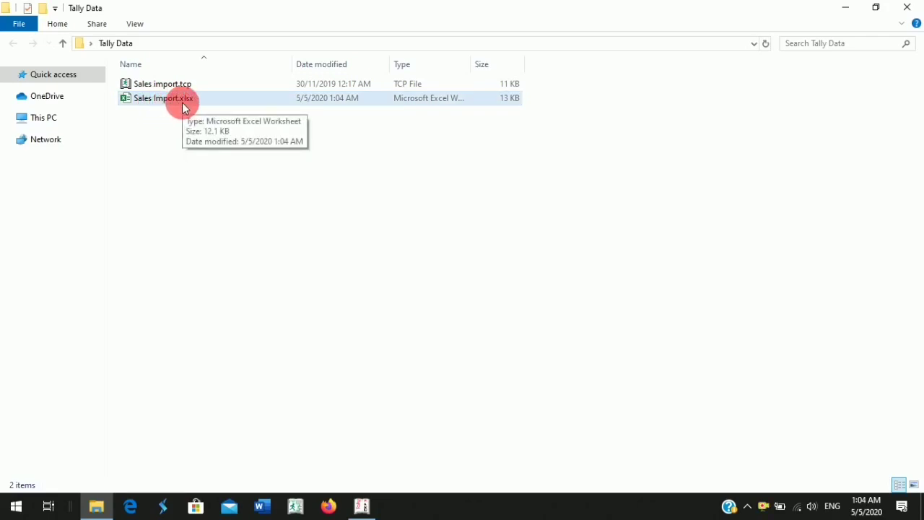
Step: Copy the Desktop's Tally Data folder path from the address bar and bring Tally forward
left_click(231, 115)
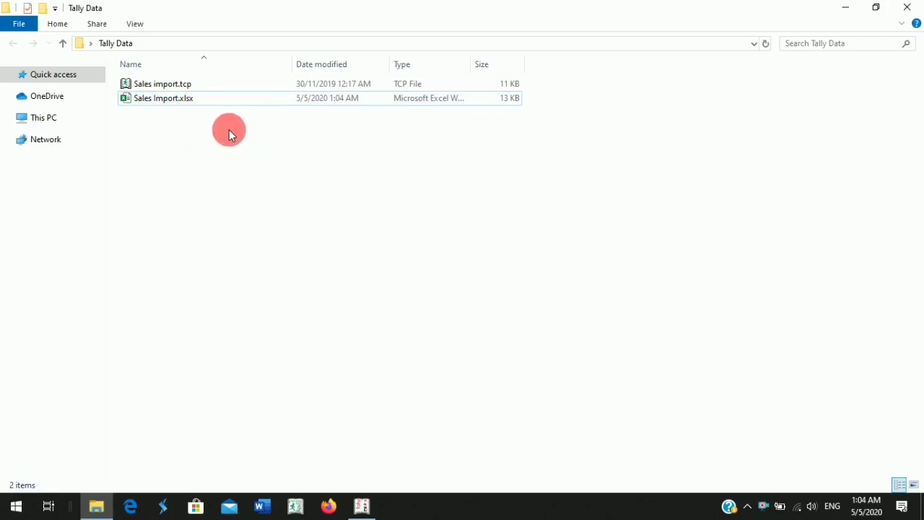
left_click(307, 43)
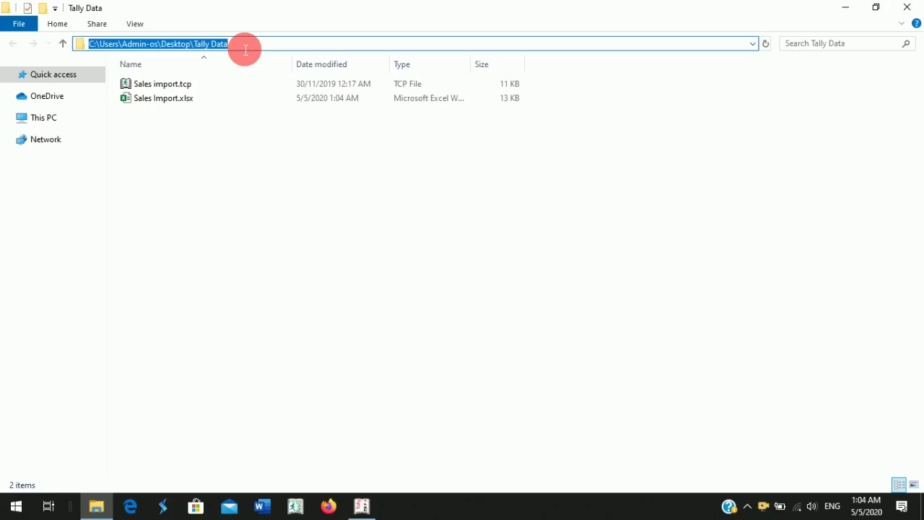
left_click(246, 50)
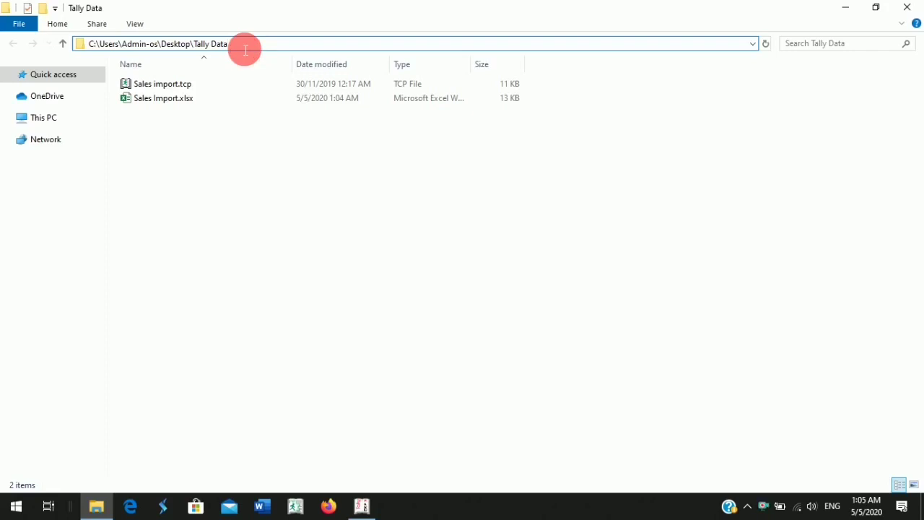
left_click_drag(245, 50, 88, 46)
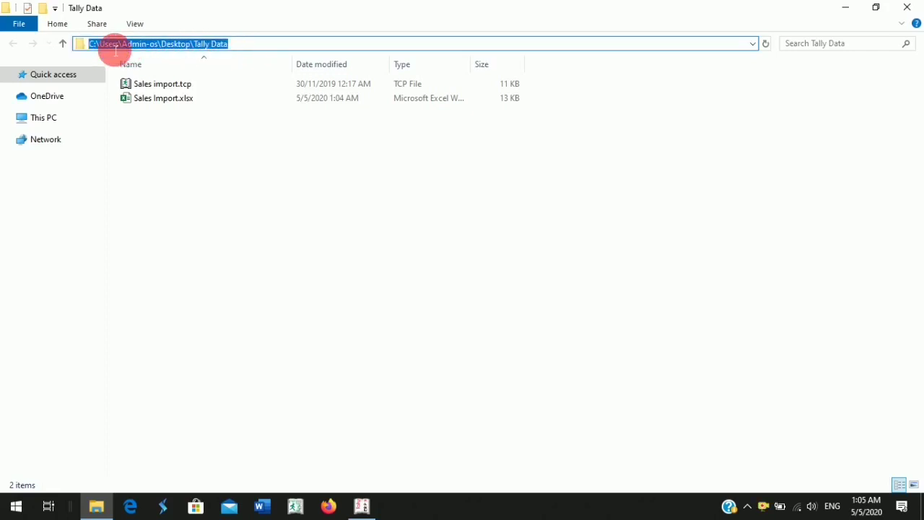
right_click(116, 50)
left_click(138, 87)
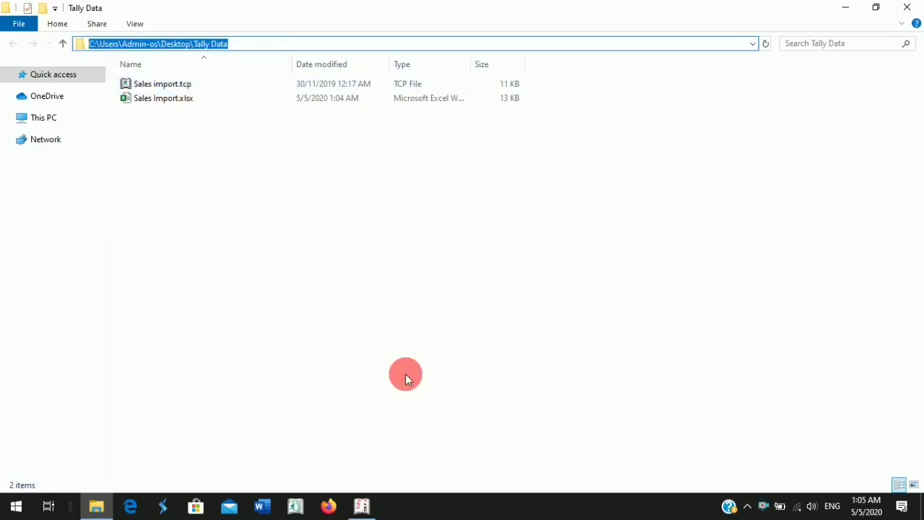
left_click(362, 506)
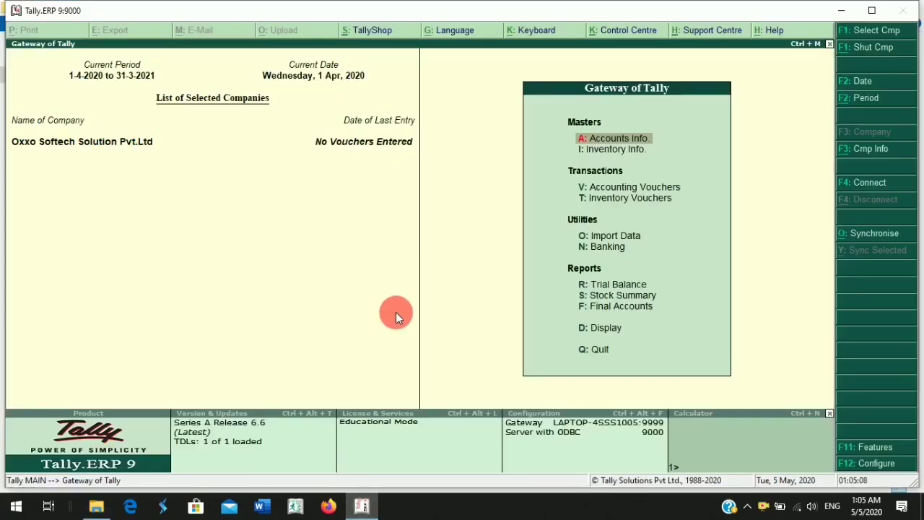
Step: Set the Sales Import setup's file location to the Desktop's Tally Data folder
key("Down")
key("Down")
key("Down")
key("Down")
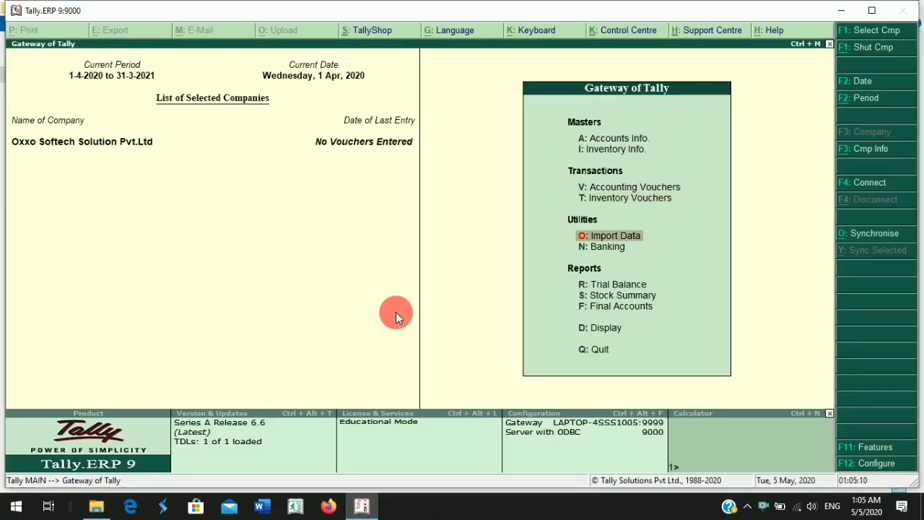
key("Return")
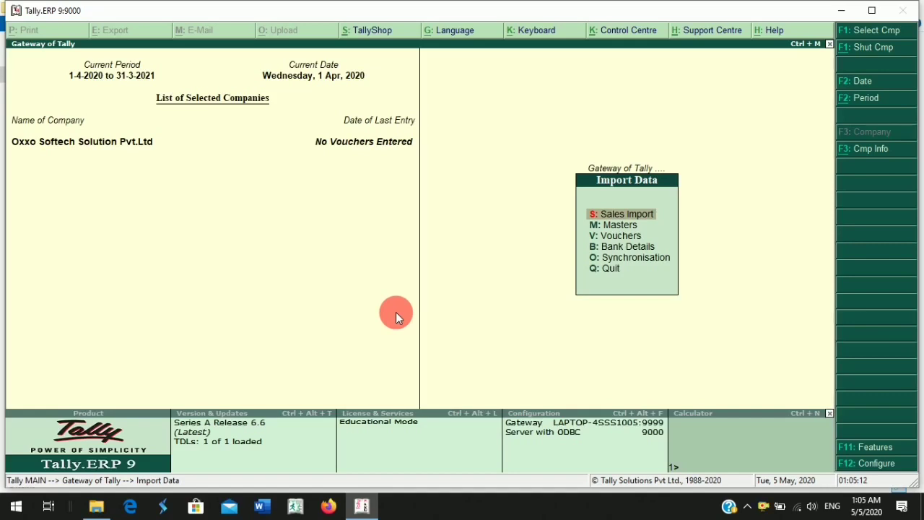
key("Return")
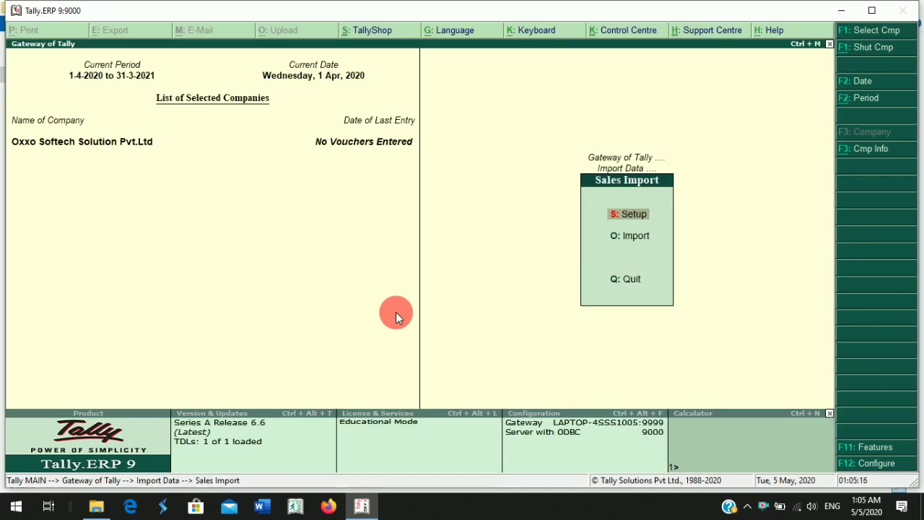
key("Return")
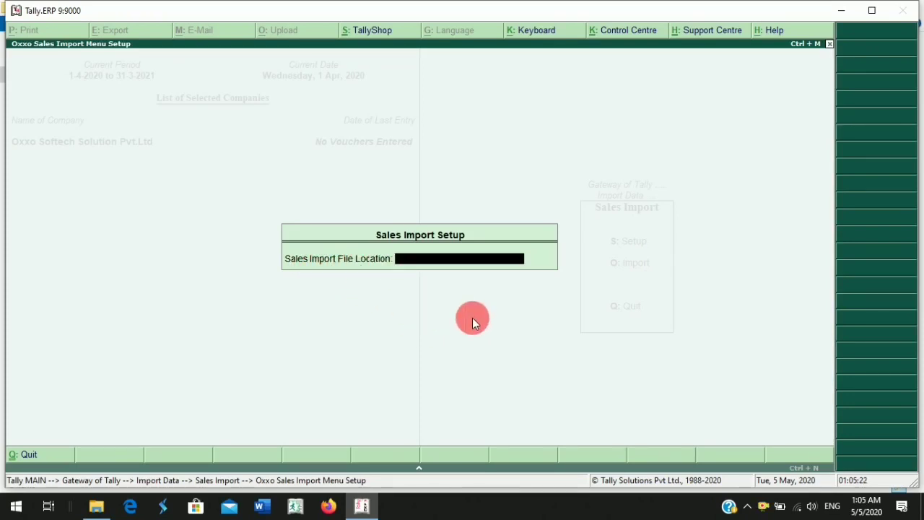
type("C:\\Users\\Admin-os\\Desktop\\Tally Data")
key("Return")
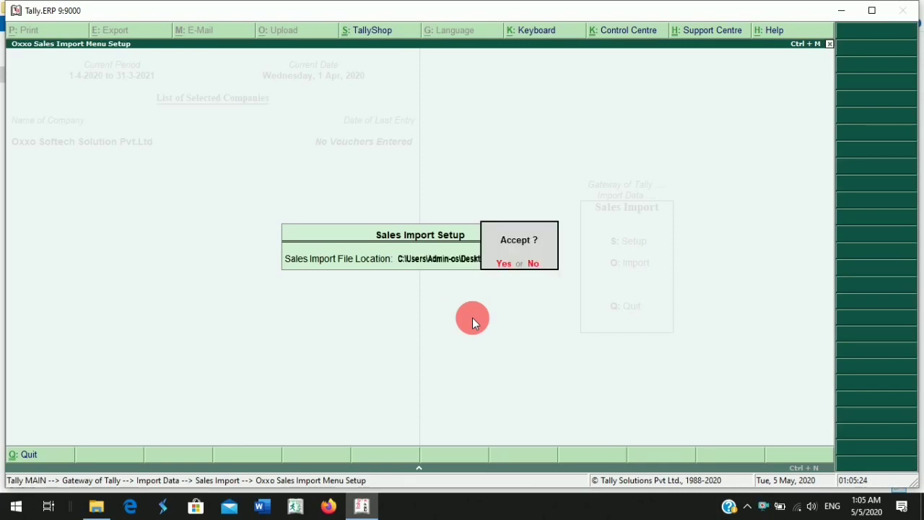
key("Return")
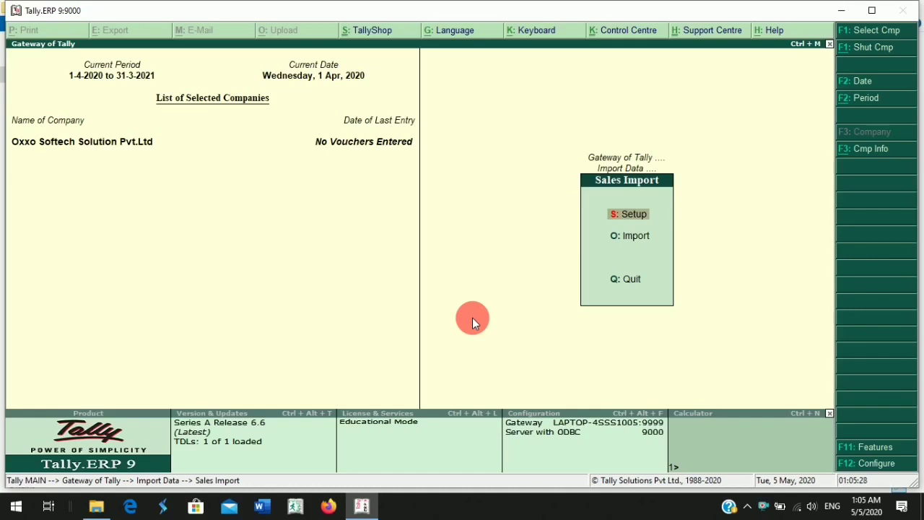
Step: Go back through Import Data into Sales Import and highlight the Import choice
key("Escape")
key("Escape")
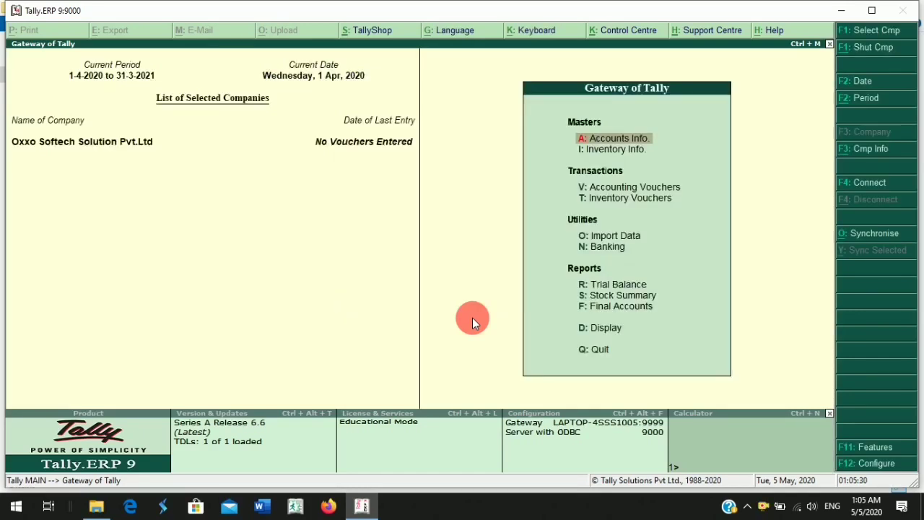
key("Down")
key("Down")
key("Down")
key("Down")
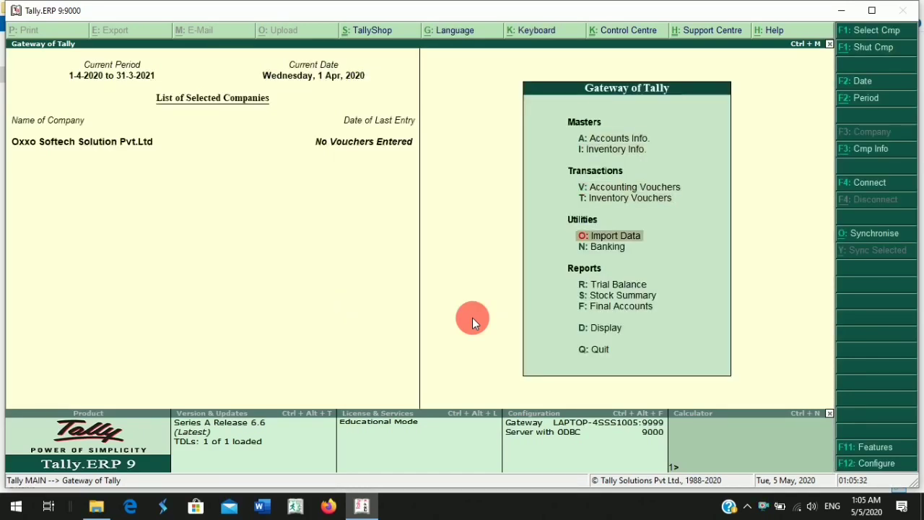
key("Return")
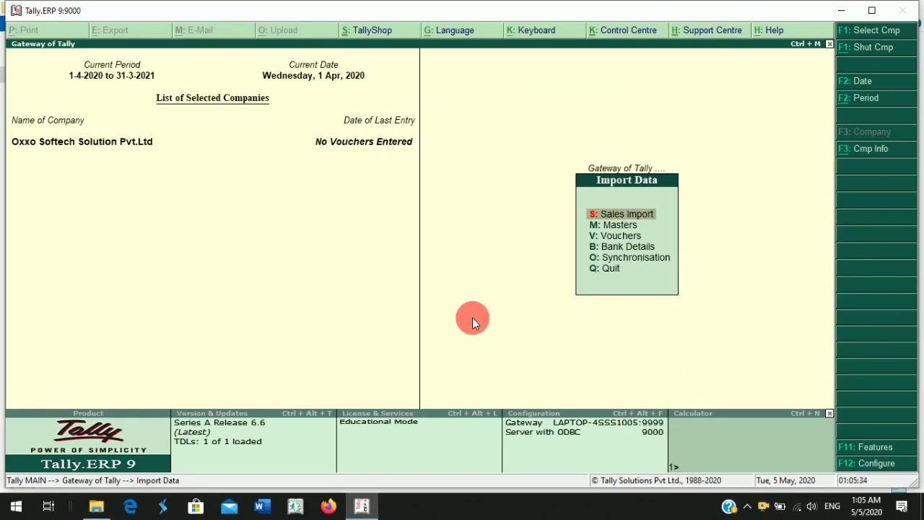
key("Return")
key("Down")
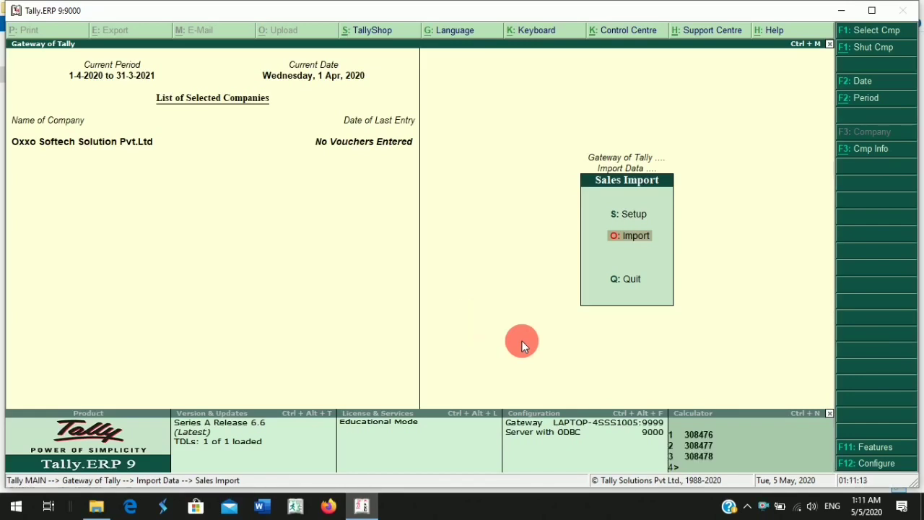
Step: Start the sales import with file Sales Import.xlsx and voucher type Sales, and accept the settings
key("Return")
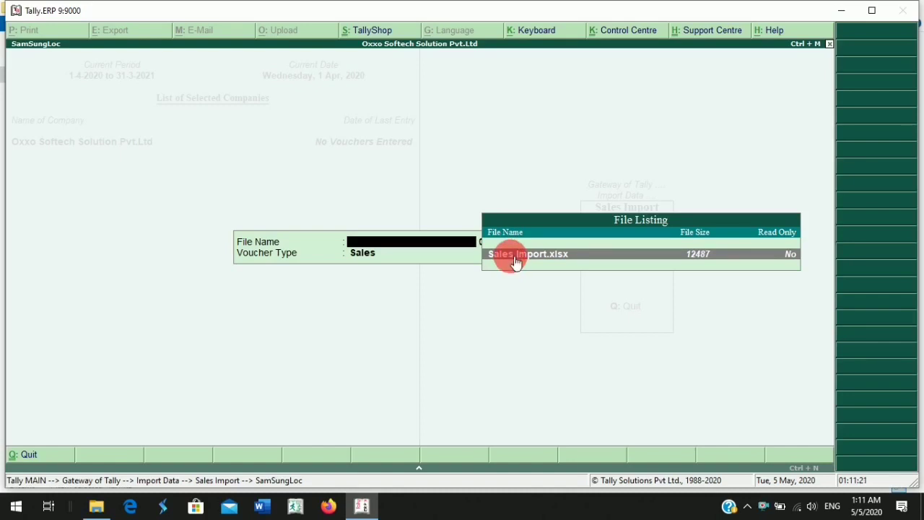
left_click(514, 258)
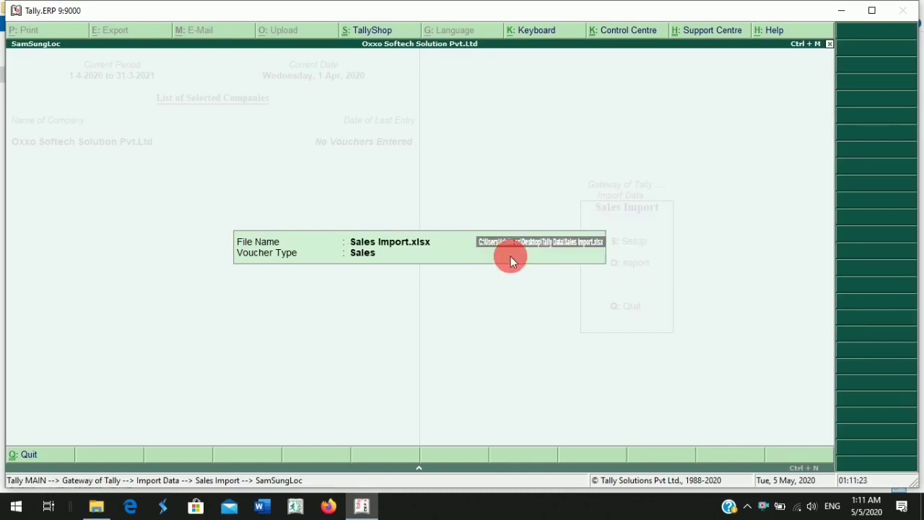
key("Return")
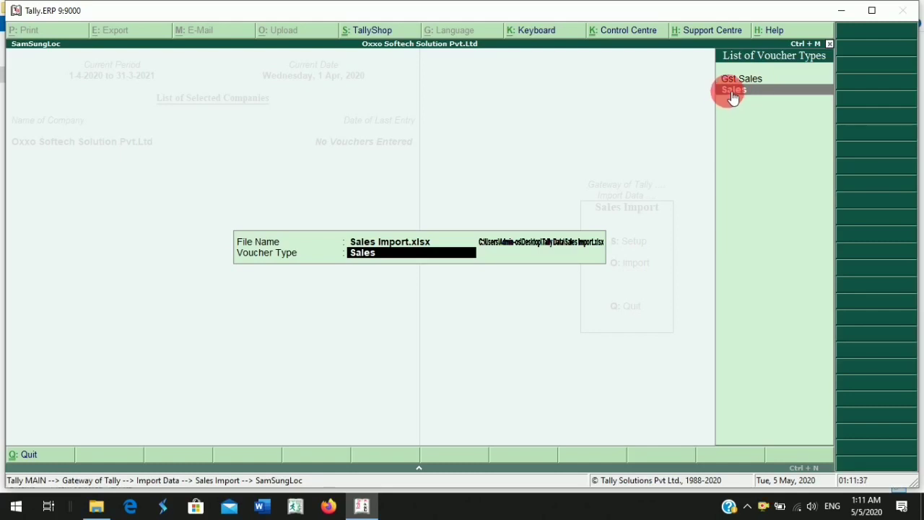
left_click(732, 93)
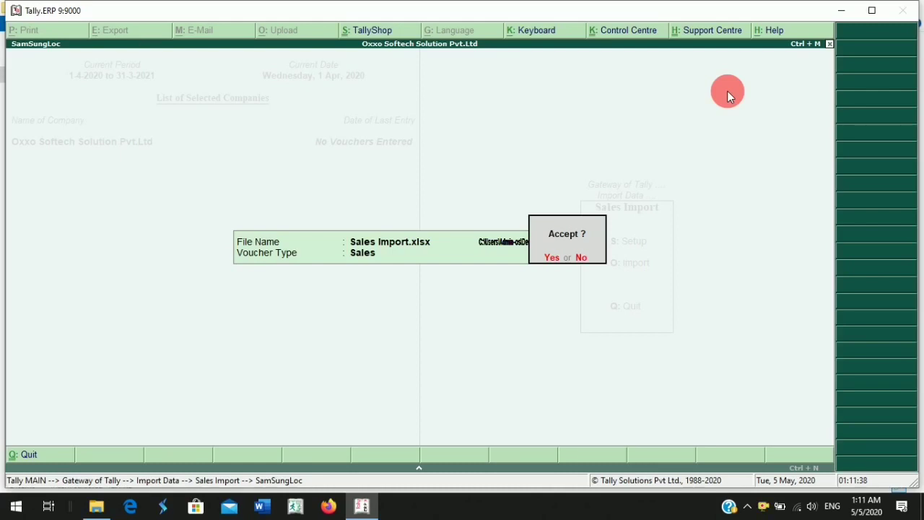
key("Return")
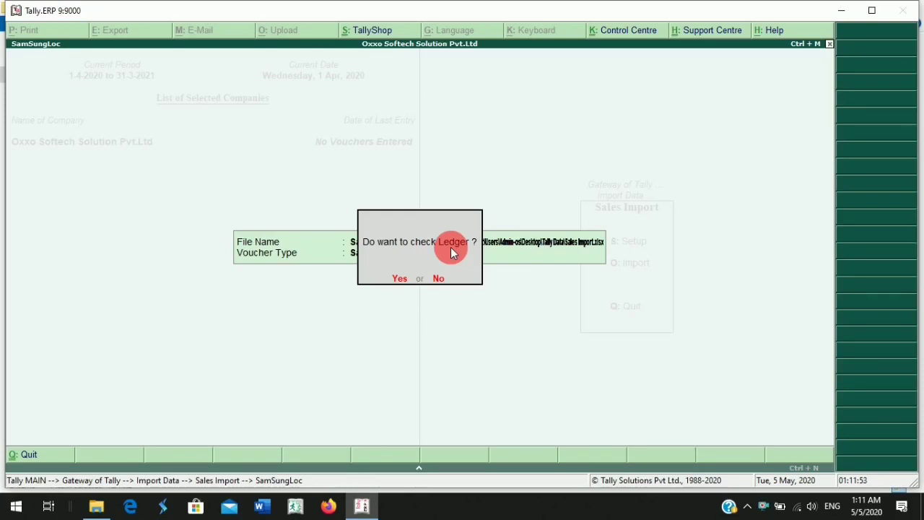
Step: Check the ledgers, confirm the import, and acknowledge the 3 imported sales records
key("y")
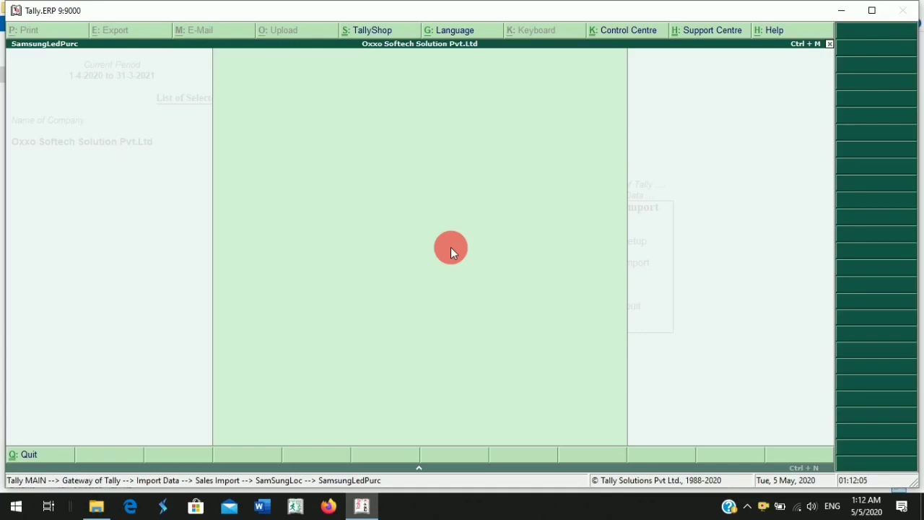
key("Return")
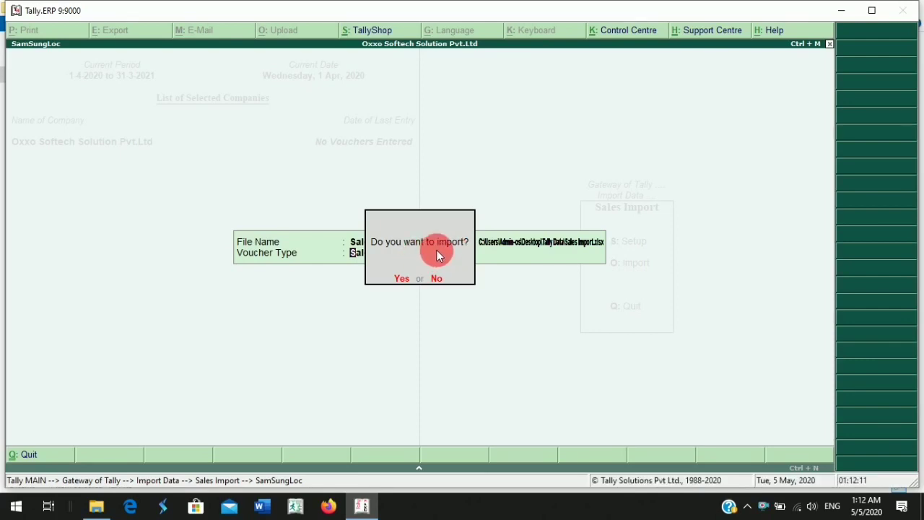
key("Return")
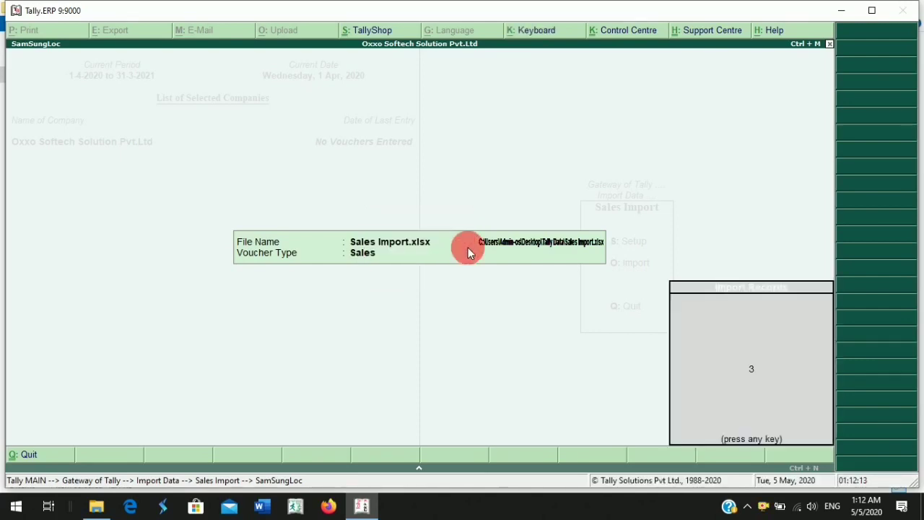
key("Return")
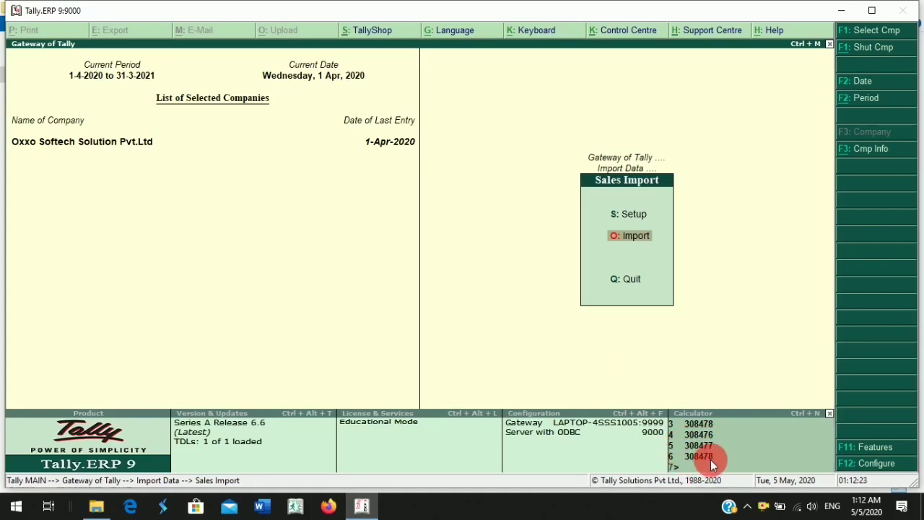
Step: Open the Day Book from the Gateway and open the Flipkart sales voucher 308476
key("Escape")
key("Escape")
key("Escape")
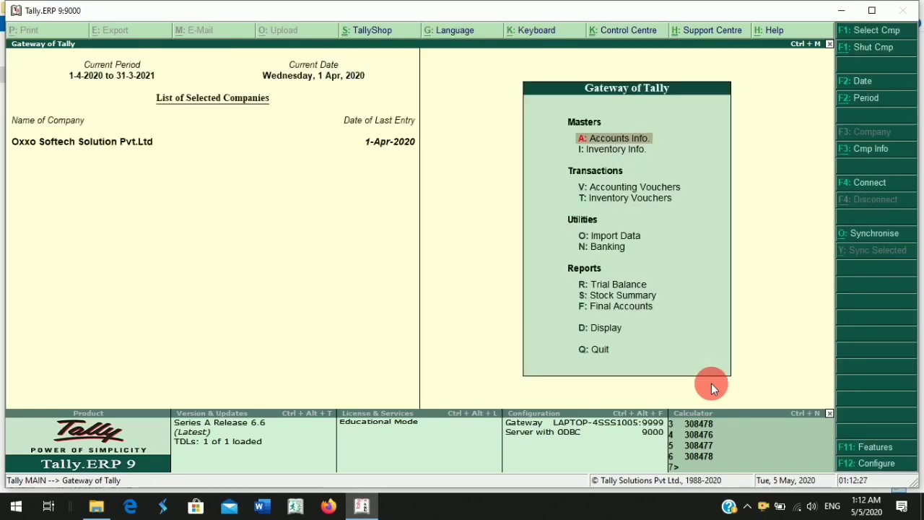
key("d")
key("a")
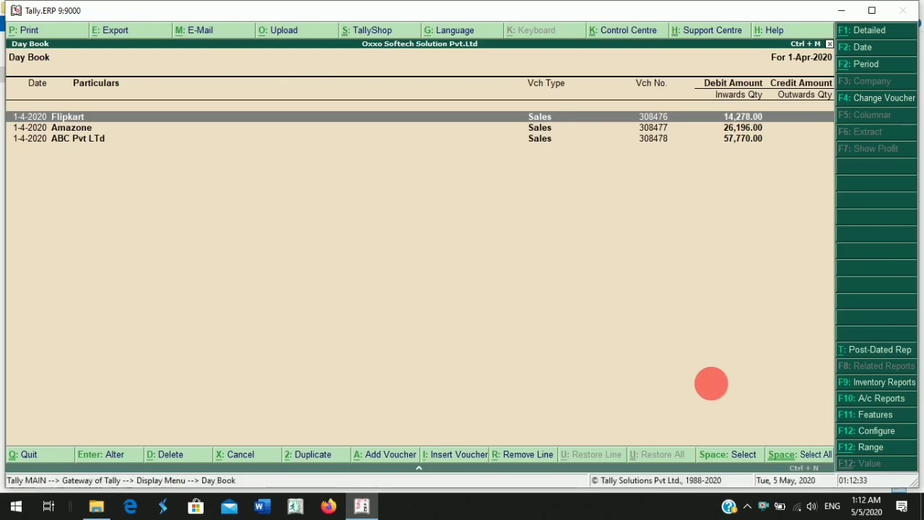
key("Return")
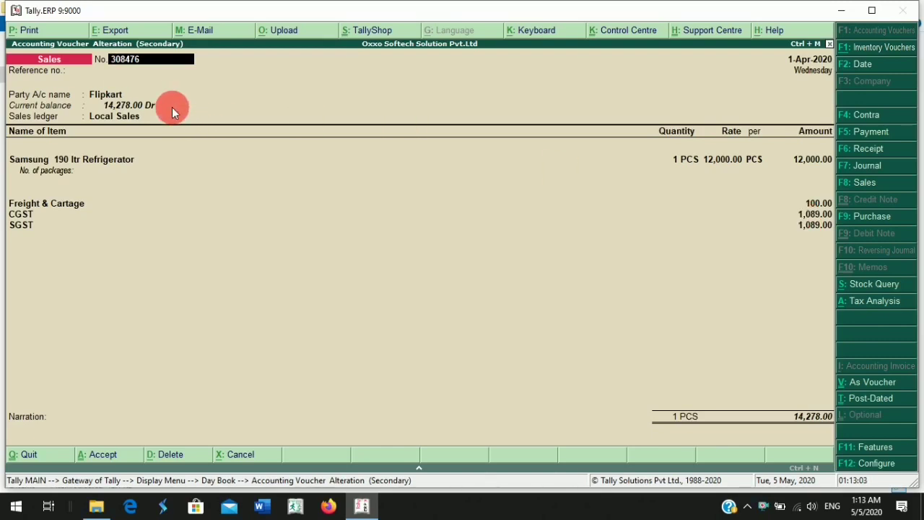
Step: Review the Flipkart voucher's party details and Local Sales ledger, then quit it without saving
left_click(124, 96)
key("Return")
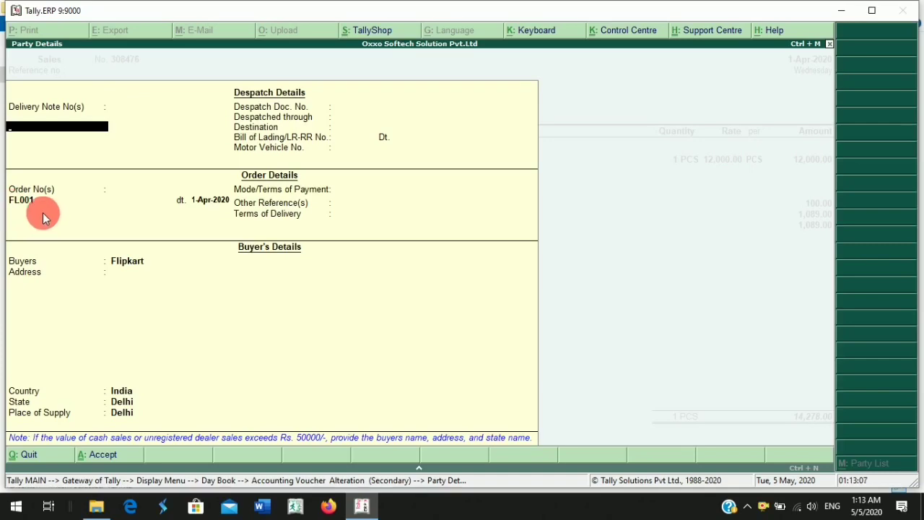
key("Escape")
key("y")
key("Return")
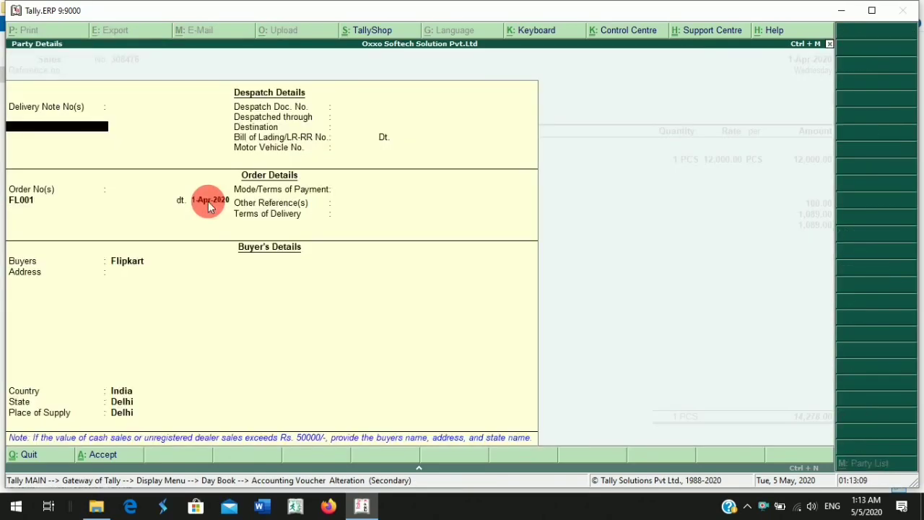
key("ctrl+a")
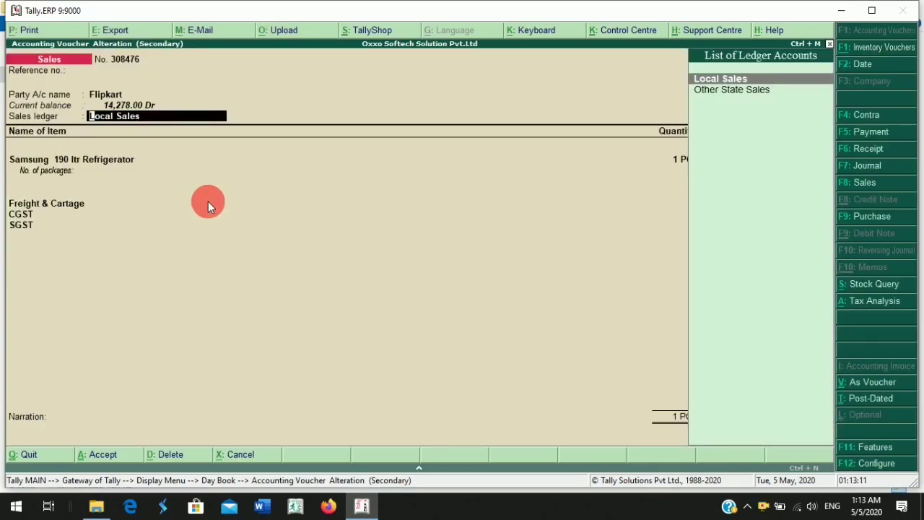
key("Return")
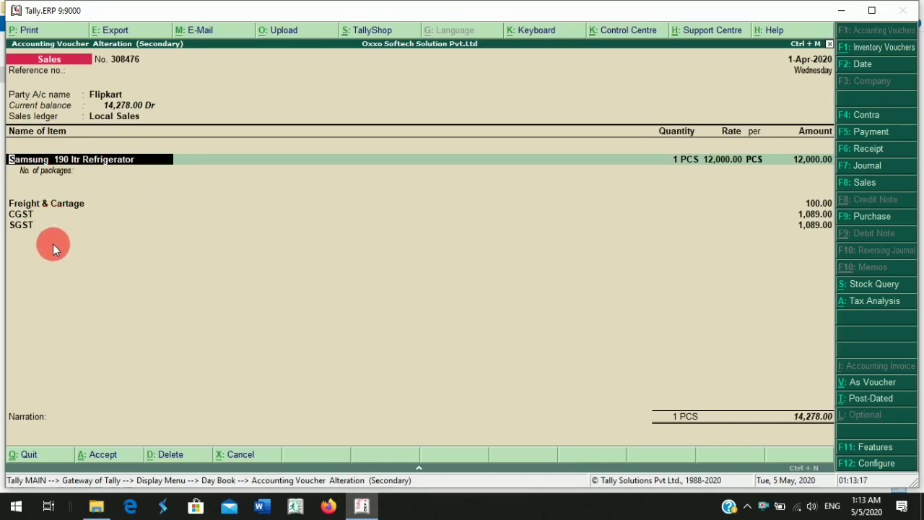
key("BackSpace")
key("Escape")
key("y")
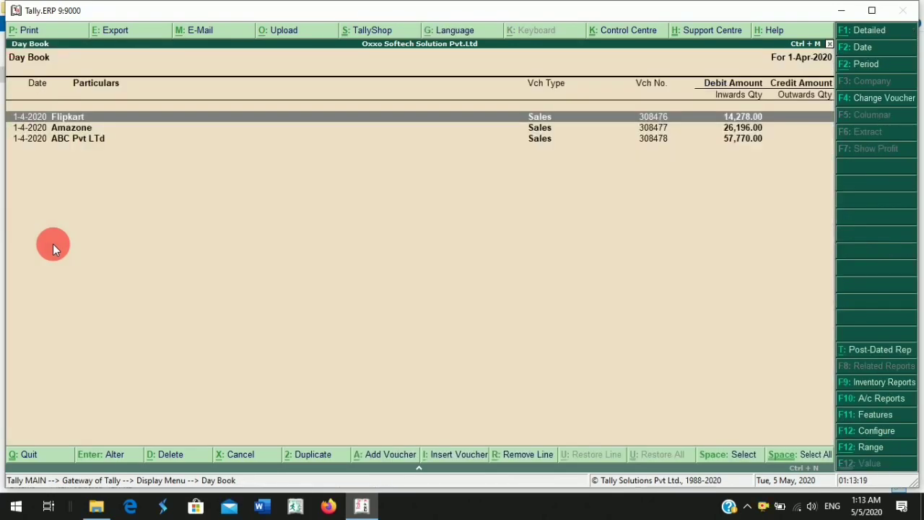
Step: Review the Amazone and ABC Pvt LTd vouchers unchanged, then leave the Day Book for the Gateway
key("Down")
key("Return")
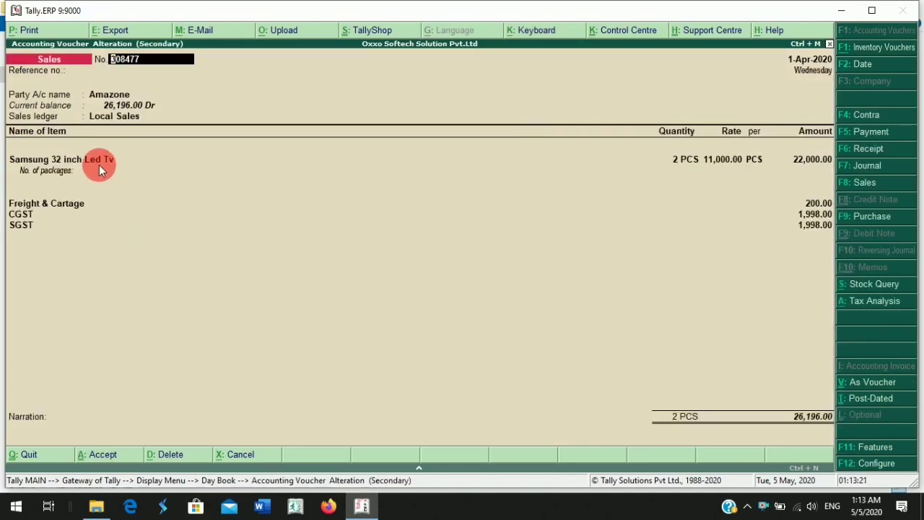
key("Escape")
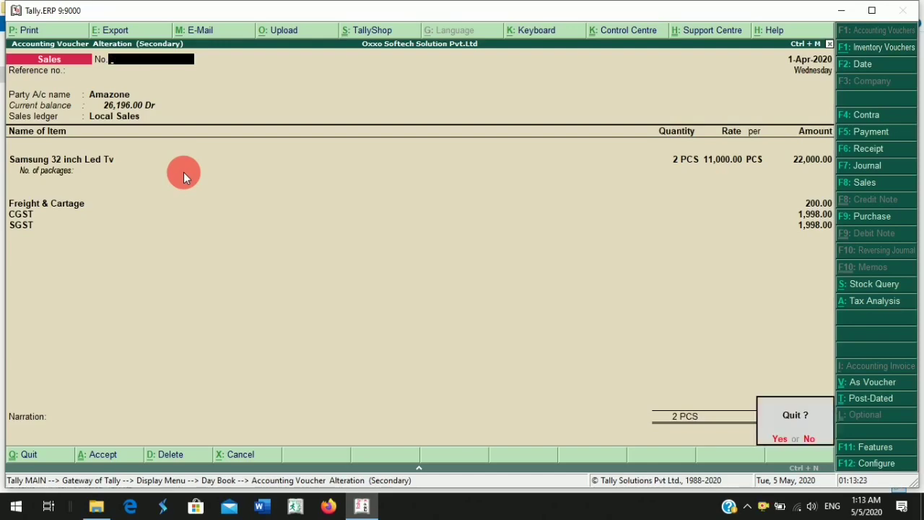
key("y")
key("Down")
key("Return")
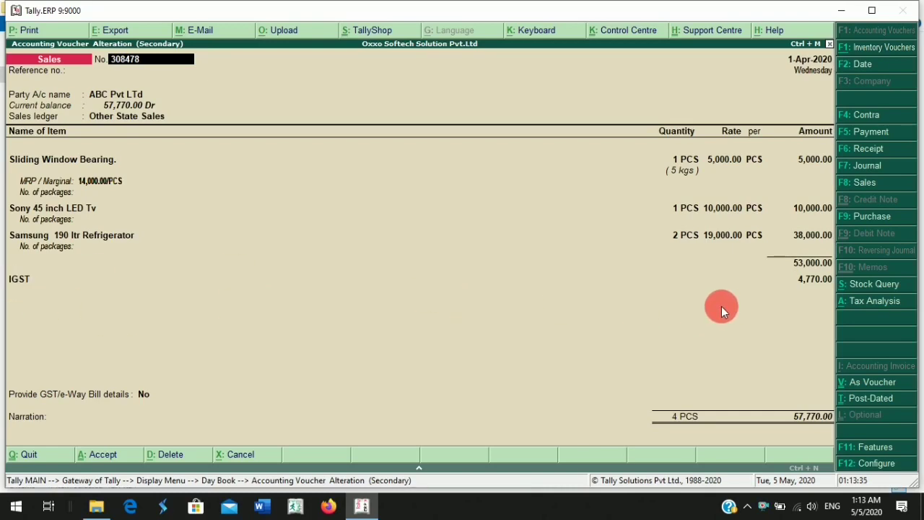
key("Escape")
key("y")
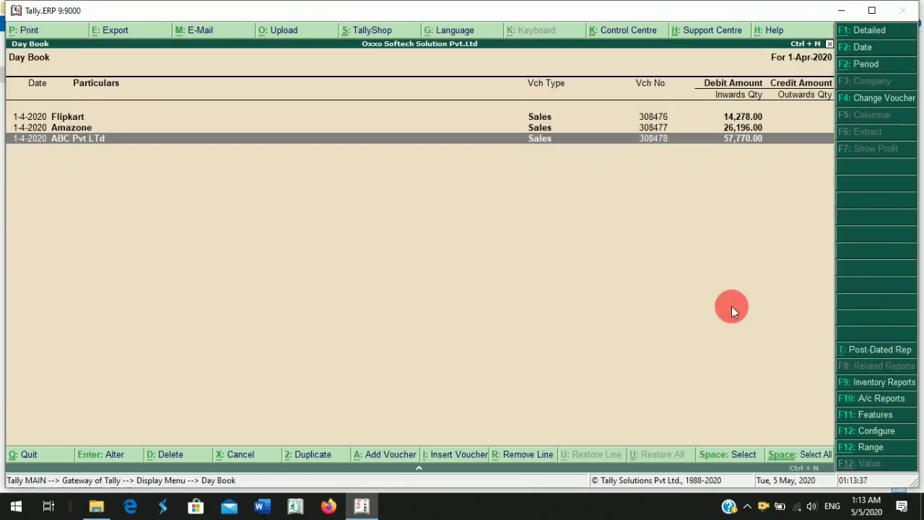
key("Escape")
key("Escape")
key("Escape")
key("Escape")
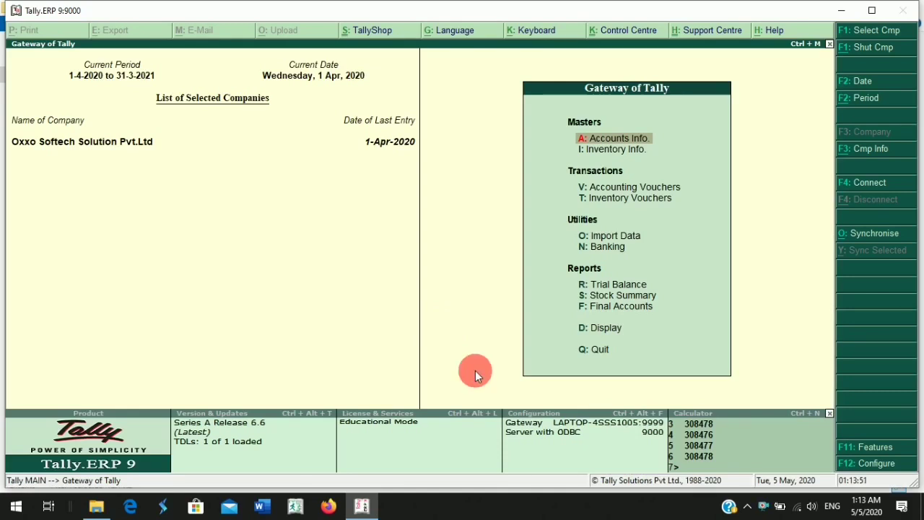
Step: Navigate to Import Data > Sales Import > Import
key("Down")
key("Down")
key("Down")
key("Down")
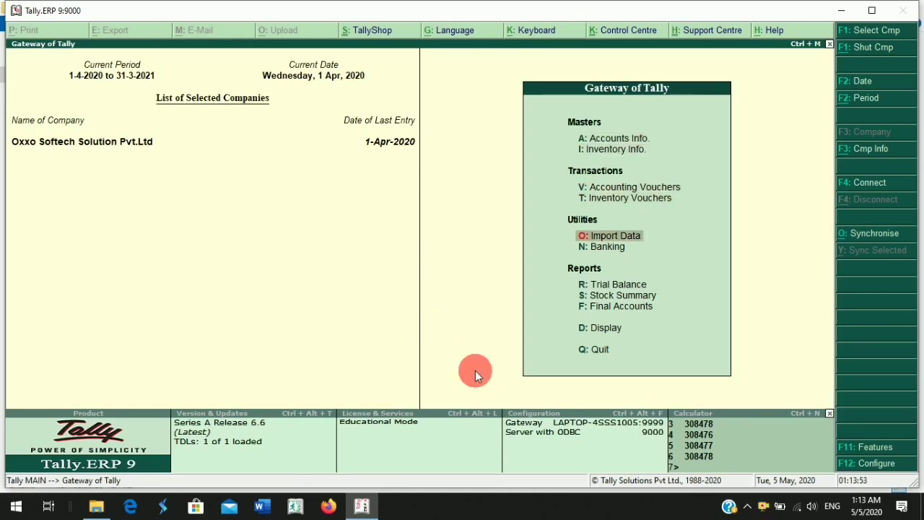
key("Return")
key("Down")
key("Up")
key("Return")
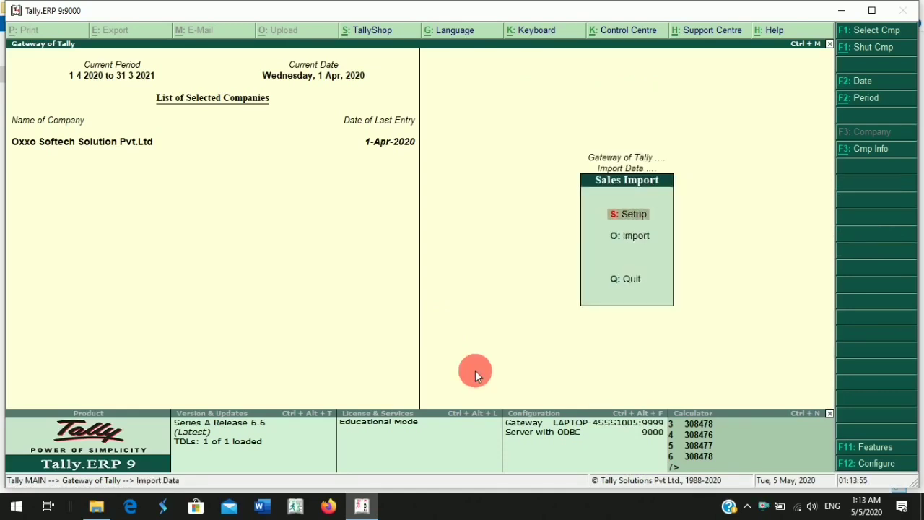
key("Down")
key("Return")
Step: Rerun the import of Sales Import.xlsx as Sales and expand the log showing vouchers 308477 and 308478 already exist
key("Return")
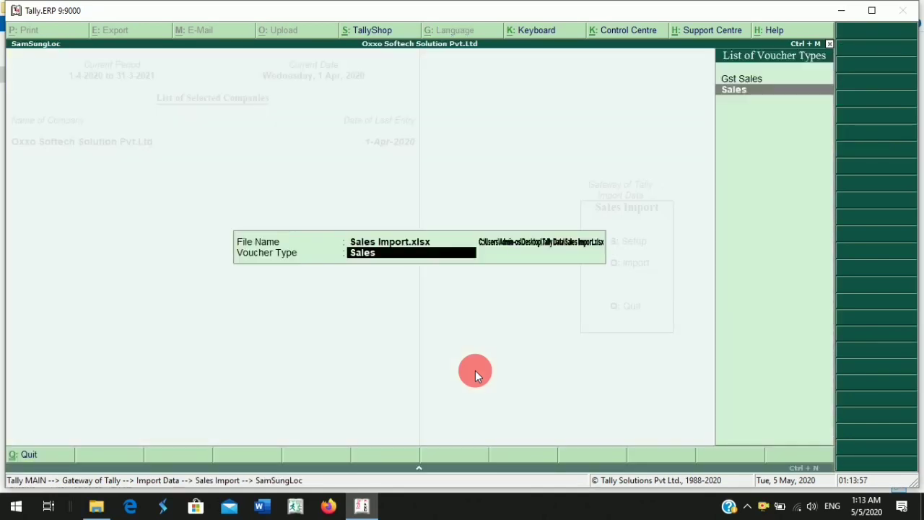
key("Return")
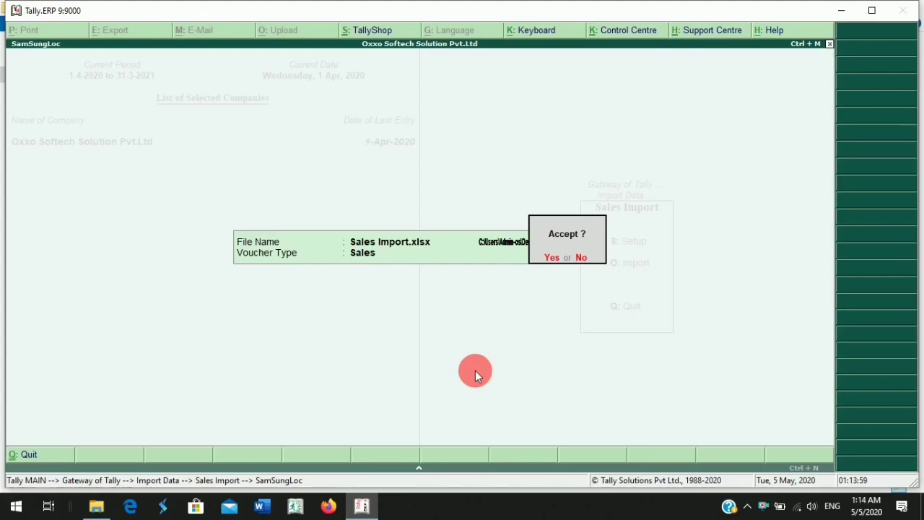
key("Return")
key("Return")
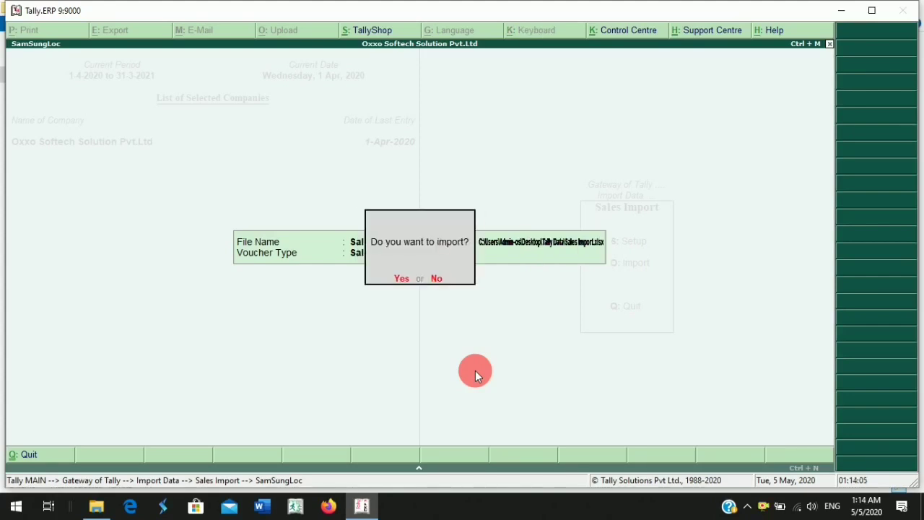
key("Return")
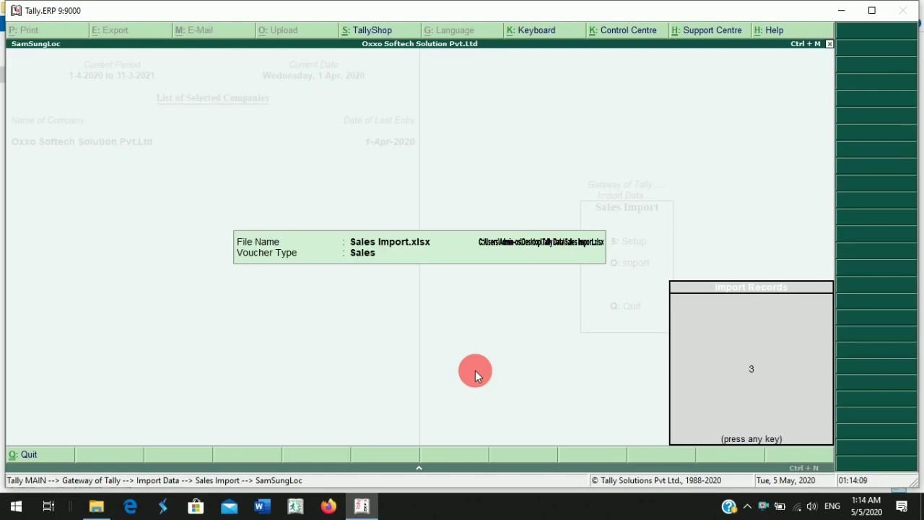
key("Return")
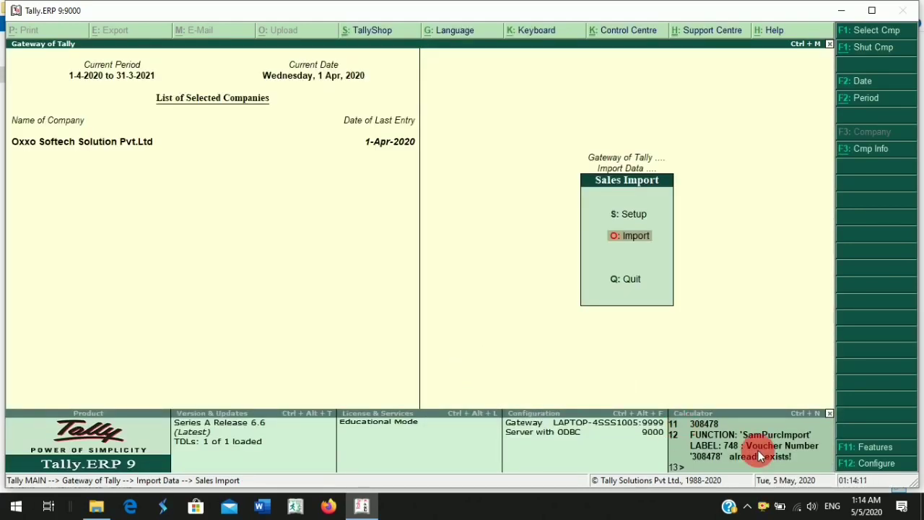
left_click(758, 450)
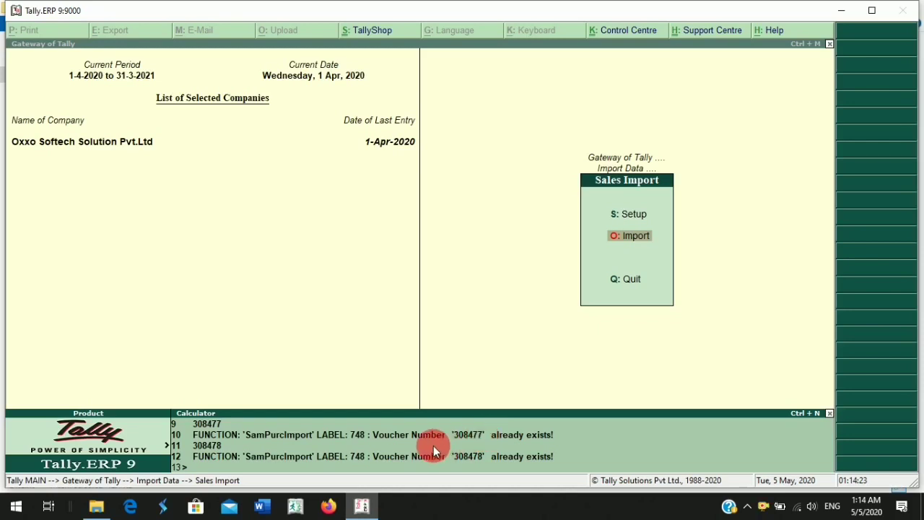
Step: Open GSTR-1 under Display > Statutory Reports > GST and select the B2C(Small) row totalling 1,03,014.00
key("Escape")
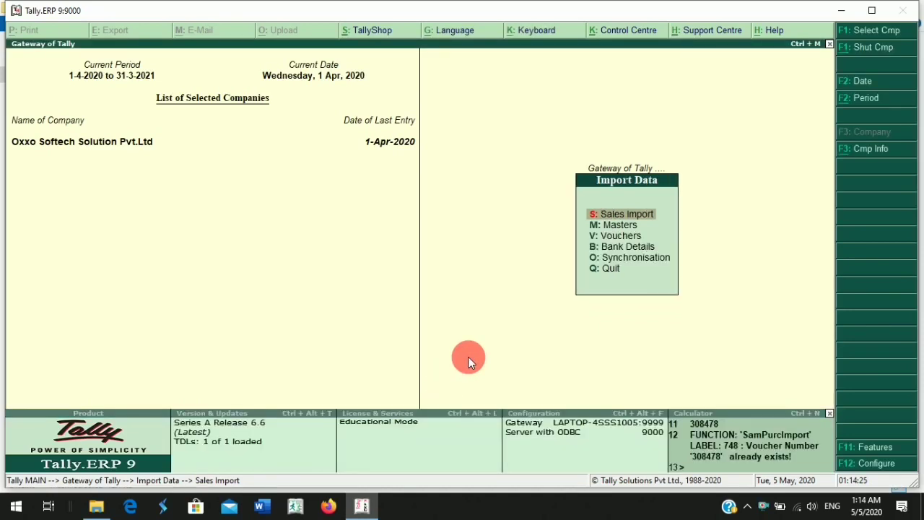
key("Escape")
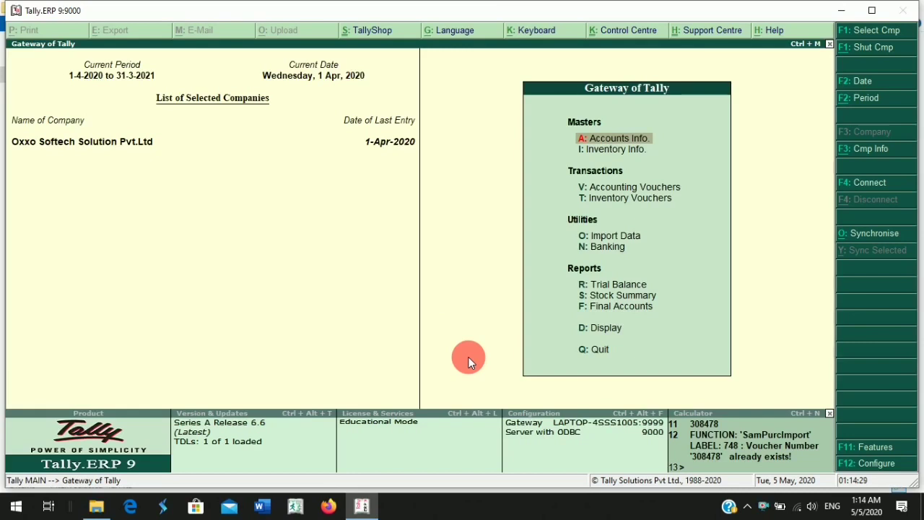
key("d")
key("Down")
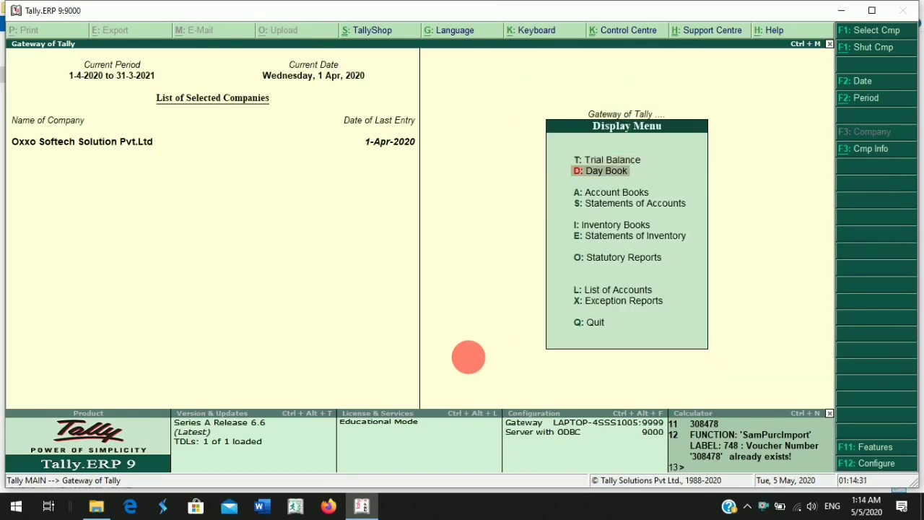
key("Down")
key("Down")
key("Down")
key("Down")
key("Down")
key("Return")
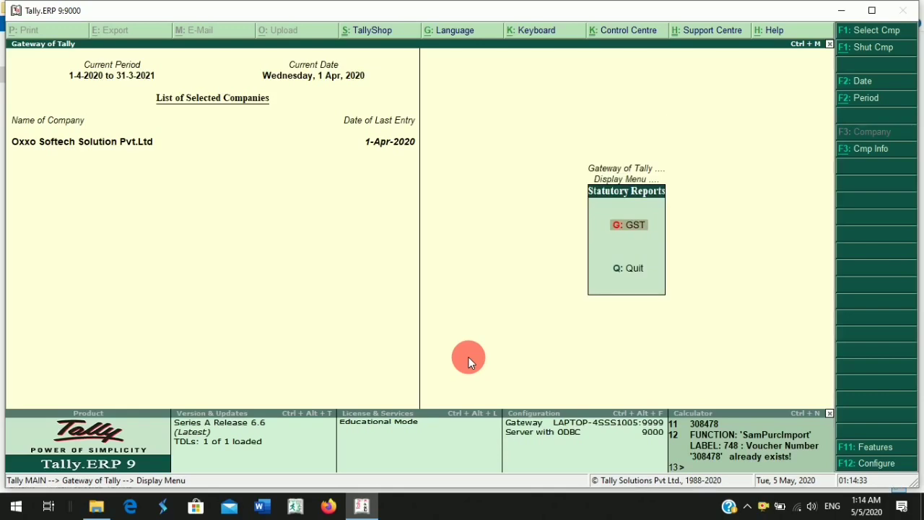
key("Return")
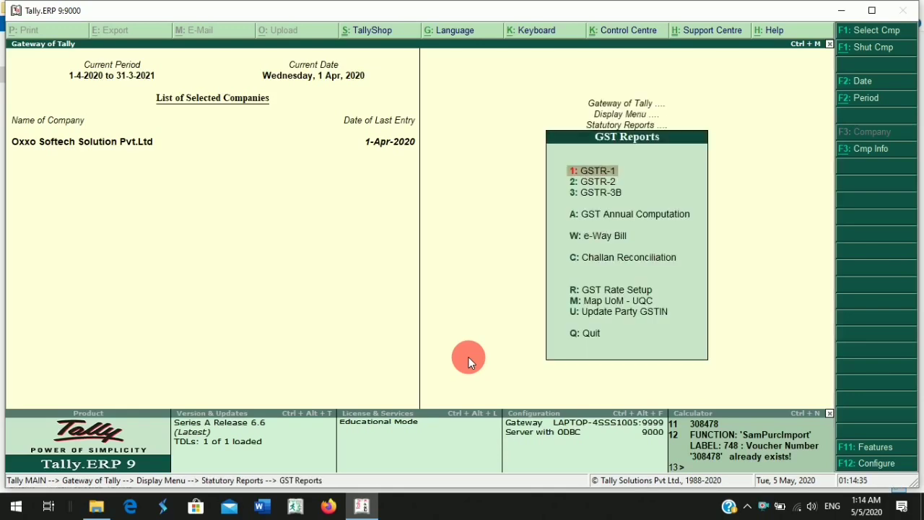
key("Return")
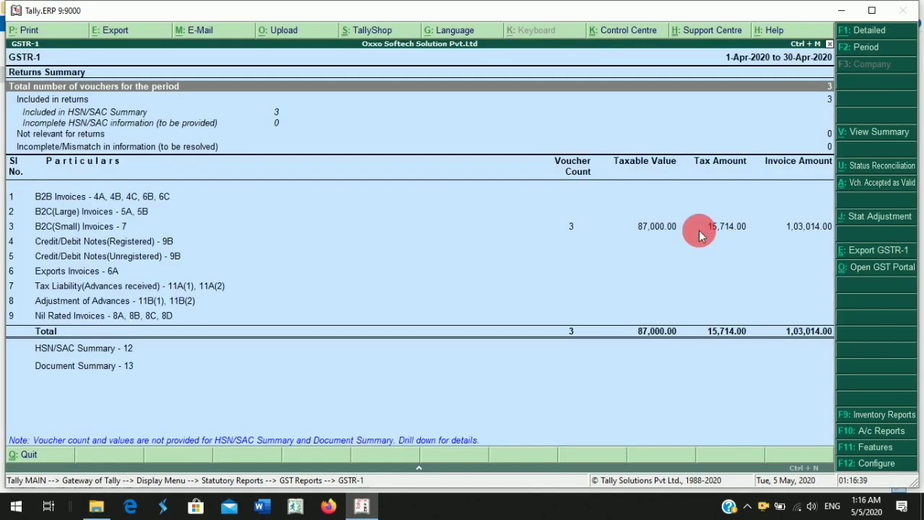
left_click(701, 228)
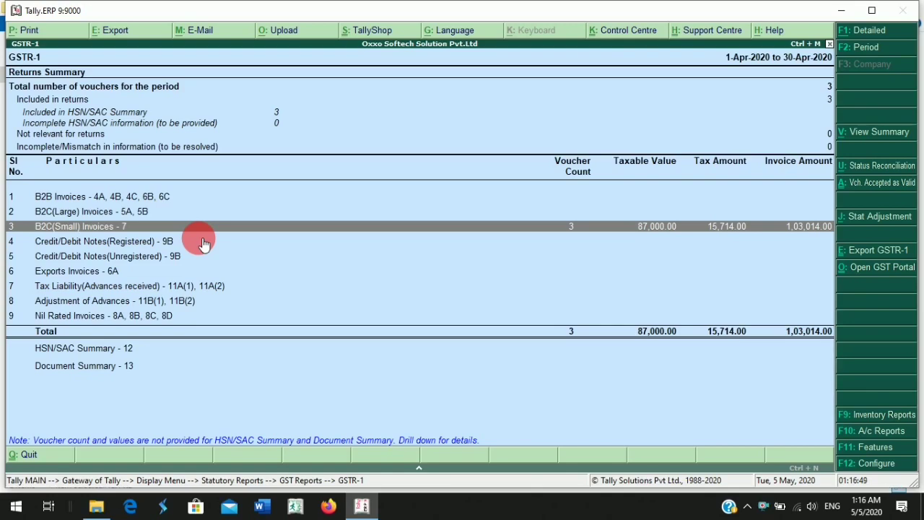
Step: Close the GSTR-1 report and GST menus, returning to the Gateway of Tally
key("Escape")
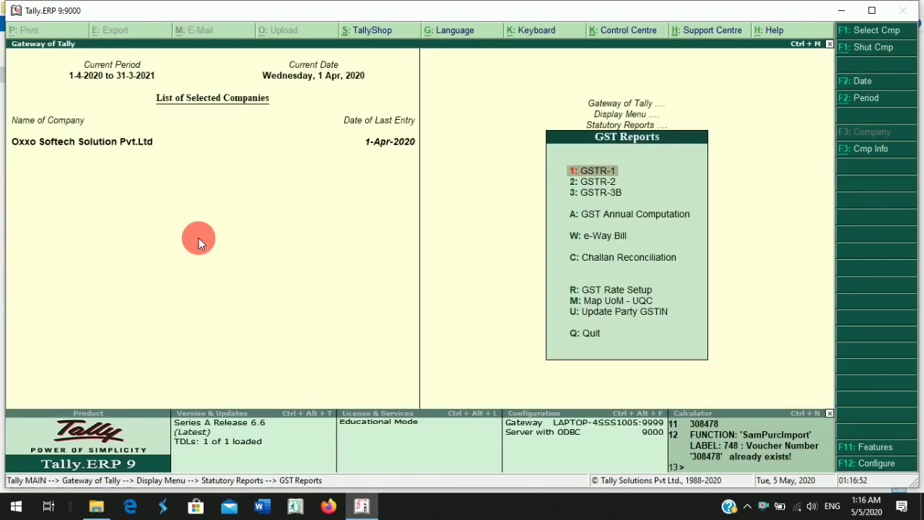
key("Escape")
key("Escape")
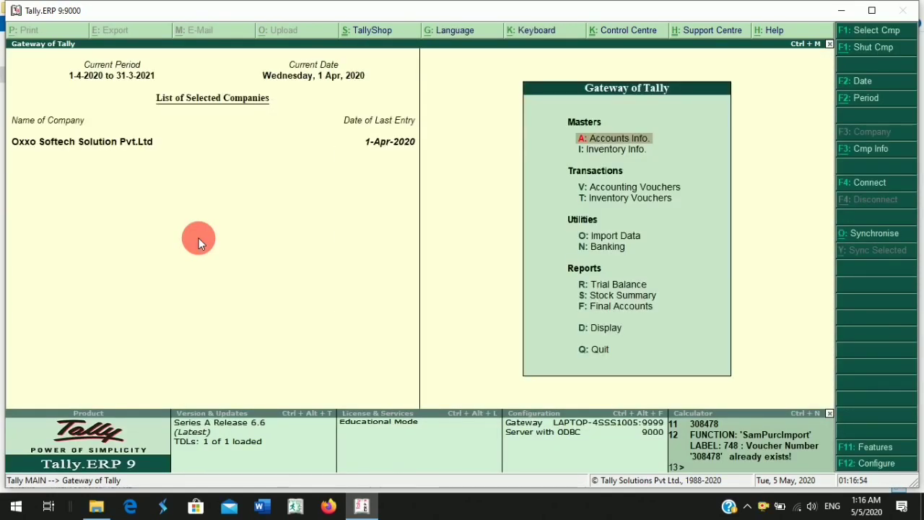